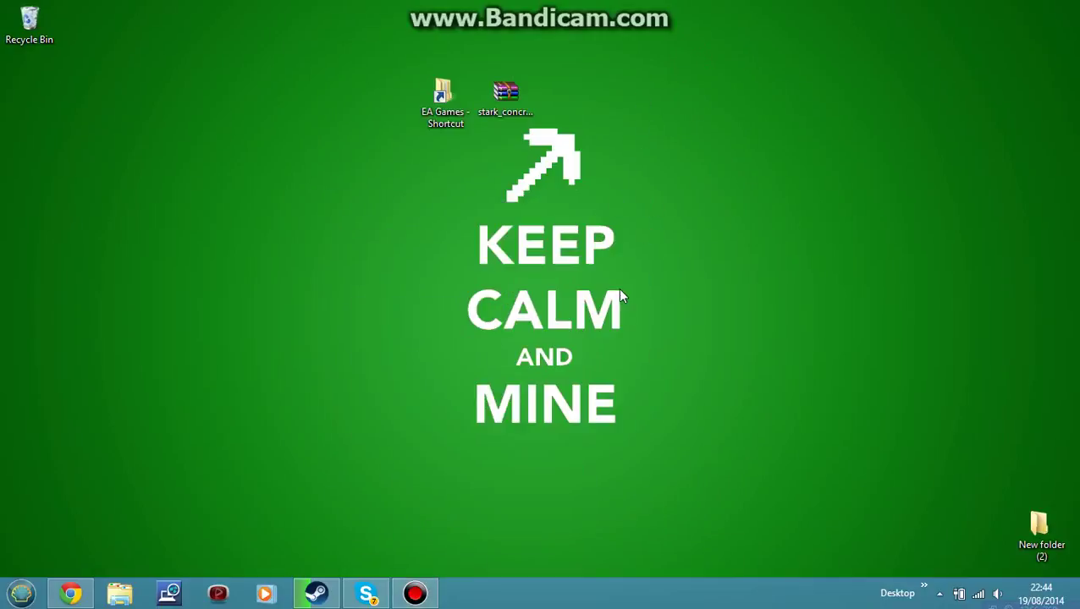
Step: Select the stark_concrete archive icon and reposition it on the desktop
{"action": "mouse_move", "coordinate": [585, 63]}
{"action": "left_mouse_down"}
{"action": "mouse_move", "coordinate": [497, 146]}
{"action": "mouse_move", "coordinate": [552, 71]}
{"action": "left_mouse_up"}
{"action": "mouse_move", "coordinate": [638, 81]}
{"action": "left_mouse_down"}
{"action": "mouse_move", "coordinate": [407, 151]}
{"action": "mouse_move", "coordinate": [604, 143]}
{"action": "left_mouse_up"}
{"action": "left_click_drag", "start_coordinate": [516, 110], "coordinate": [558, 165]}
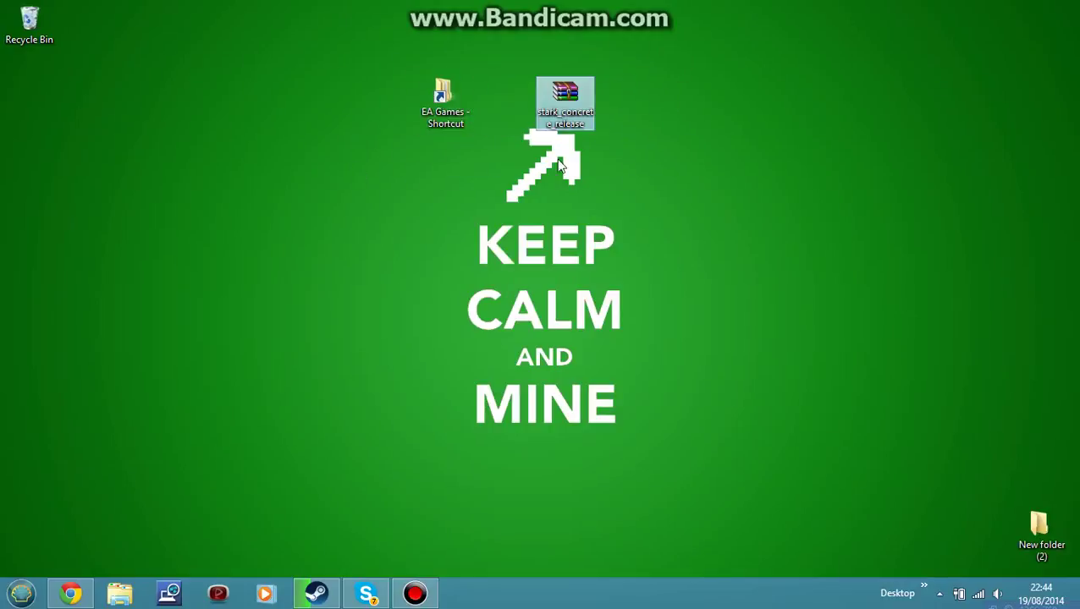
{"action": "left_click", "coordinate": [667, 98]}
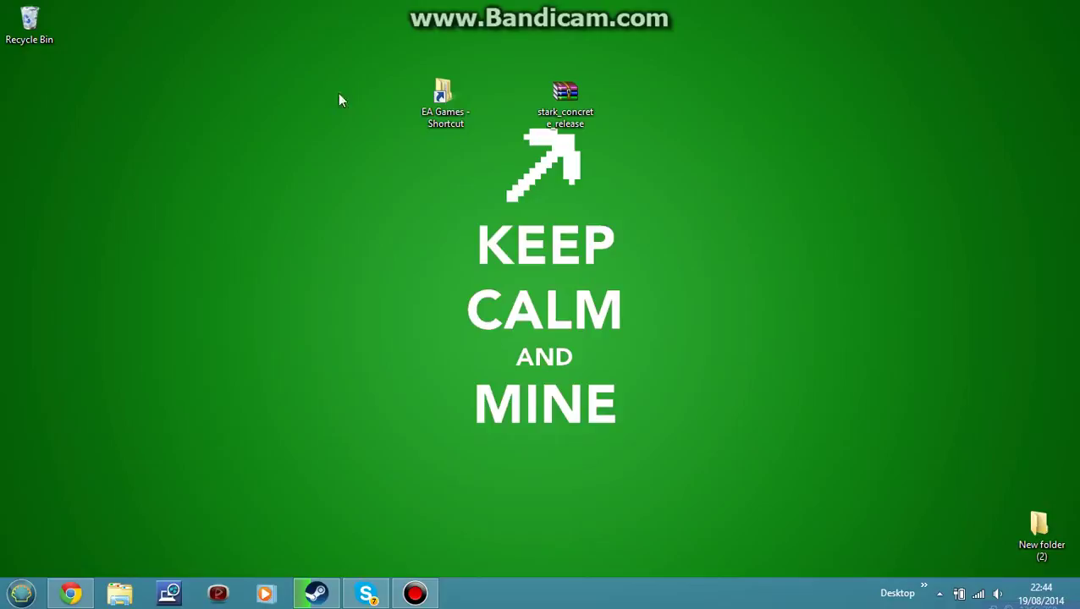
Step: Bring back the ModDB Stark Concrete page and scroll through it
{"action": "left_click", "coordinate": [82, 599]}
{"action": "scroll", "coordinate": [516, 251], "scroll_direction": "down", "scroll_amount": 5}
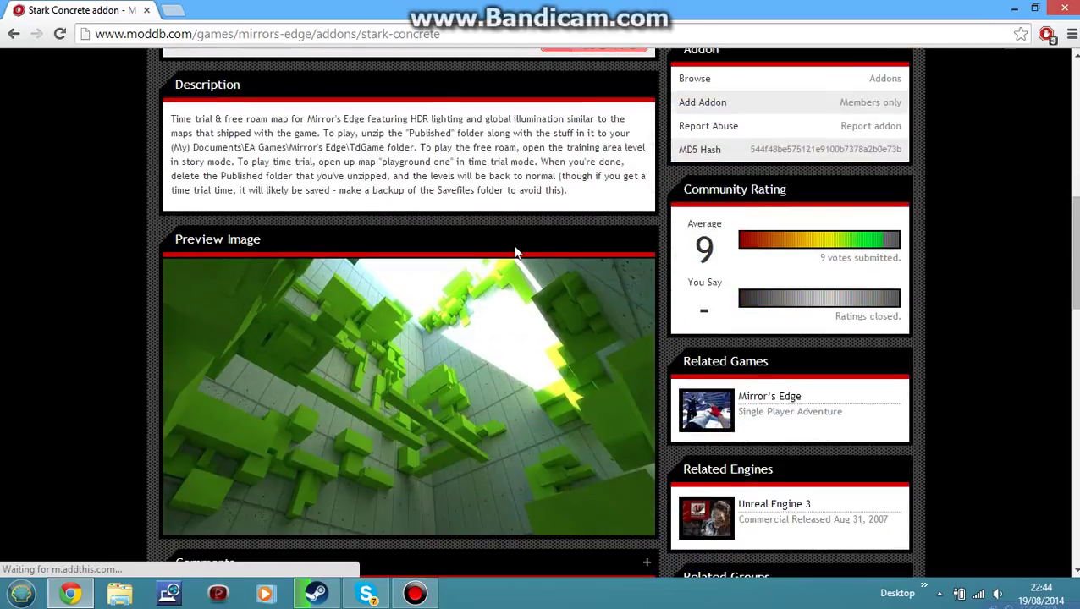
{"action": "scroll", "coordinate": [516, 252], "scroll_direction": "down", "scroll_amount": 3}
{"action": "scroll", "coordinate": [514, 252], "scroll_direction": "down", "scroll_amount": 3}
{"action": "scroll", "coordinate": [514, 252], "scroll_direction": "down", "scroll_amount": 3}
{"action": "scroll", "coordinate": [516, 252], "scroll_direction": "down", "scroll_amount": 2}
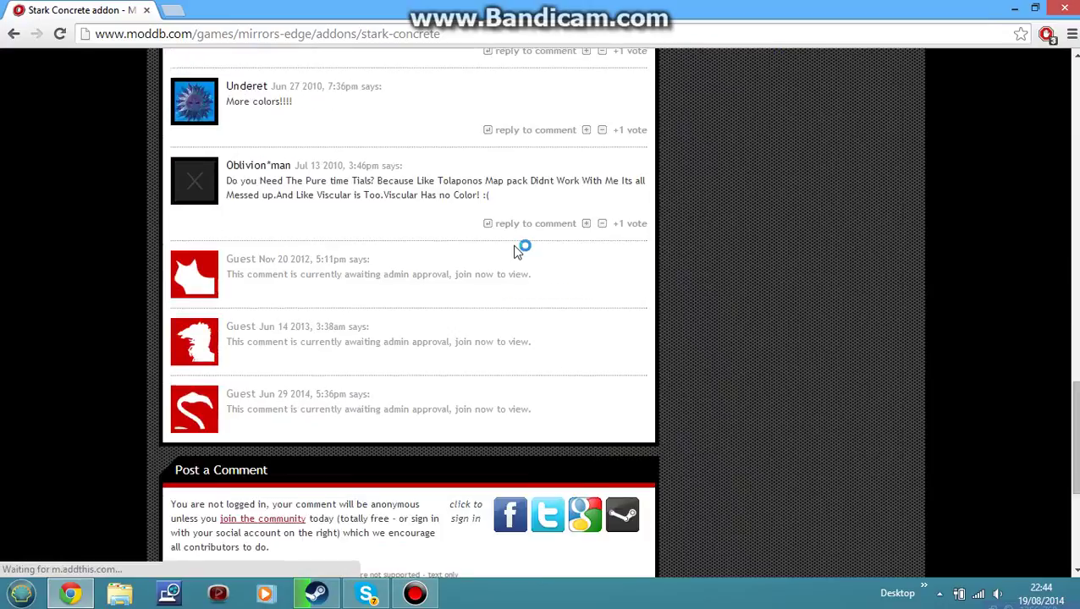
{"action": "scroll", "coordinate": [516, 251], "scroll_direction": "up", "scroll_amount": 10}
{"action": "scroll", "coordinate": [516, 252], "scroll_direction": "up", "scroll_amount": 5}
{"action": "scroll", "coordinate": [517, 251], "scroll_direction": "up", "scroll_amount": 1}
{"action": "scroll", "coordinate": [514, 246], "scroll_direction": "up", "scroll_amount": 4}
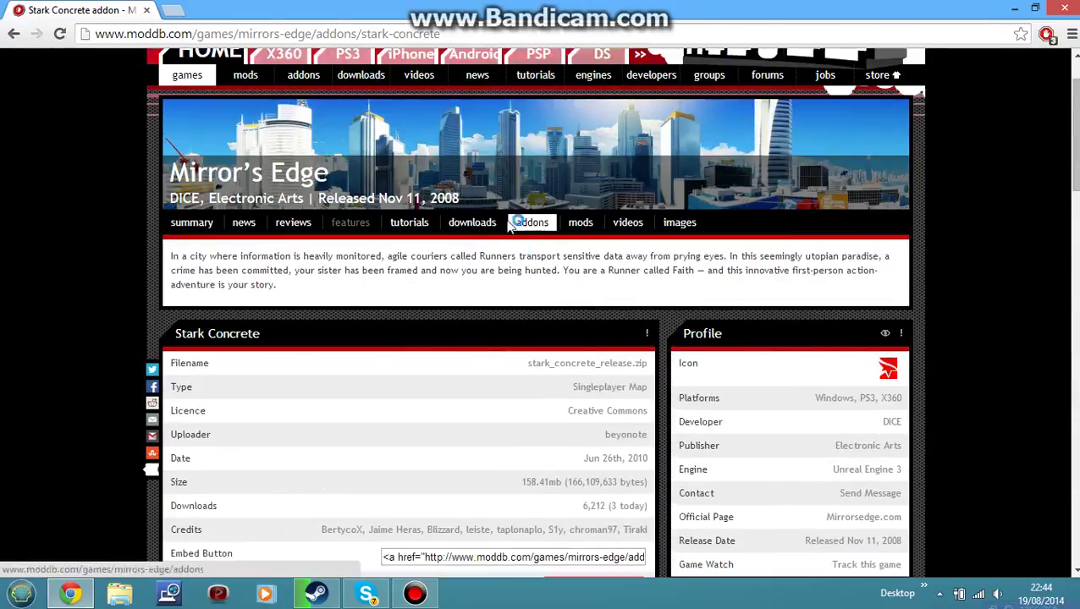
{"action": "scroll", "coordinate": [510, 227], "scroll_direction": "up", "scroll_amount": 1}
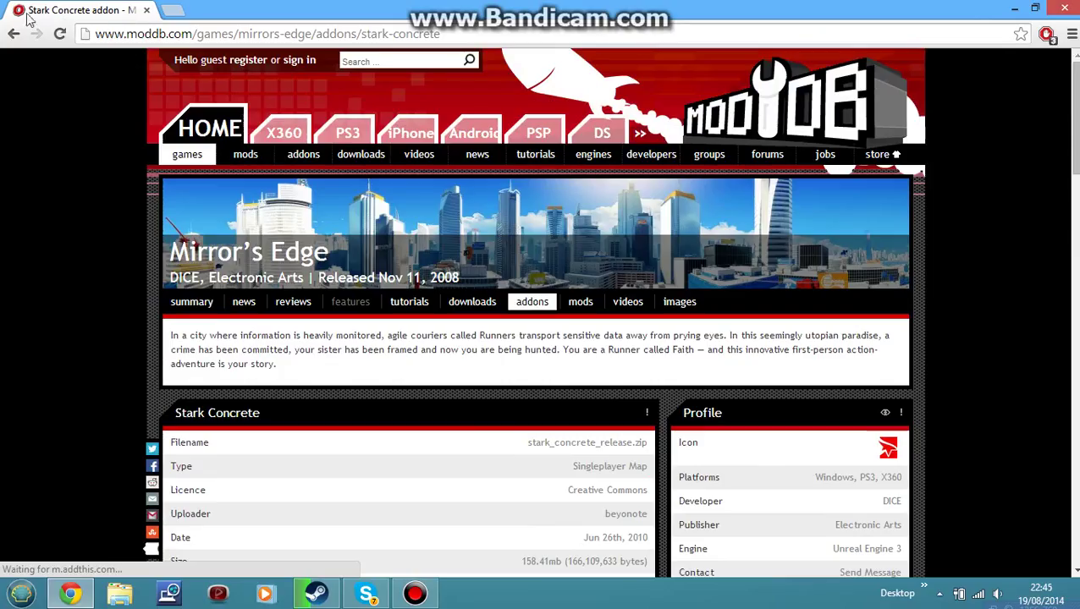
{"action": "scroll", "coordinate": [367, 164], "scroll_direction": "down", "scroll_amount": 3}
{"action": "scroll", "coordinate": [474, 292], "scroll_direction": "down", "scroll_amount": 4}
{"action": "scroll", "coordinate": [481, 294], "scroll_direction": "down", "scroll_amount": 2}
{"action": "scroll", "coordinate": [468, 287], "scroll_direction": "down", "scroll_amount": 1}
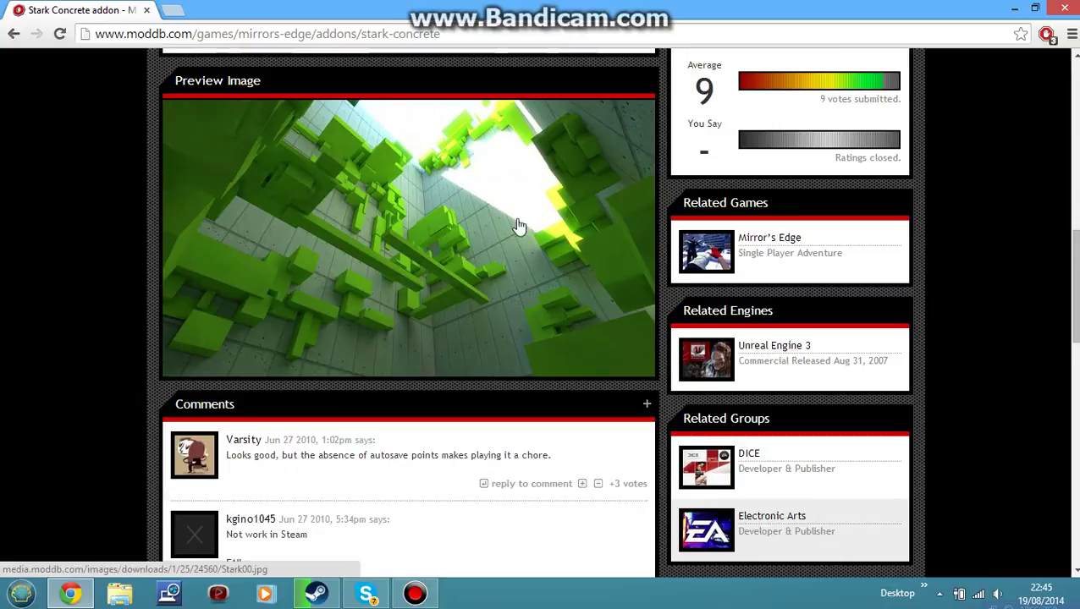
{"action": "scroll", "coordinate": [512, 186], "scroll_direction": "up", "scroll_amount": 3}
{"action": "scroll", "coordinate": [558, 287], "scroll_direction": "up", "scroll_amount": 2}
{"action": "scroll", "coordinate": [571, 339], "scroll_direction": "up", "scroll_amount": 2}
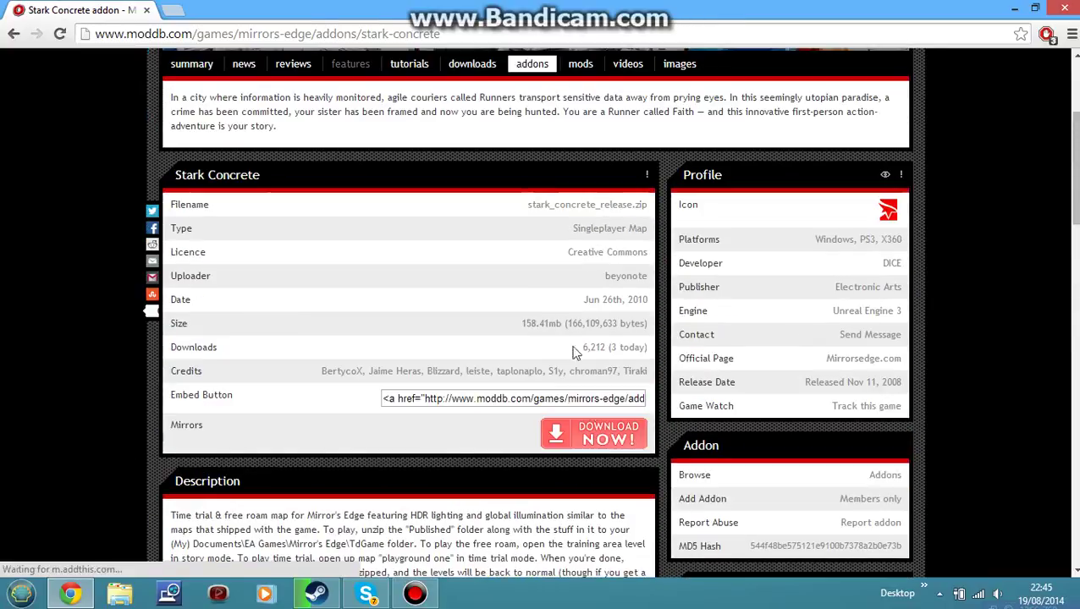
{"action": "scroll", "coordinate": [574, 351], "scroll_direction": "down", "scroll_amount": 1}
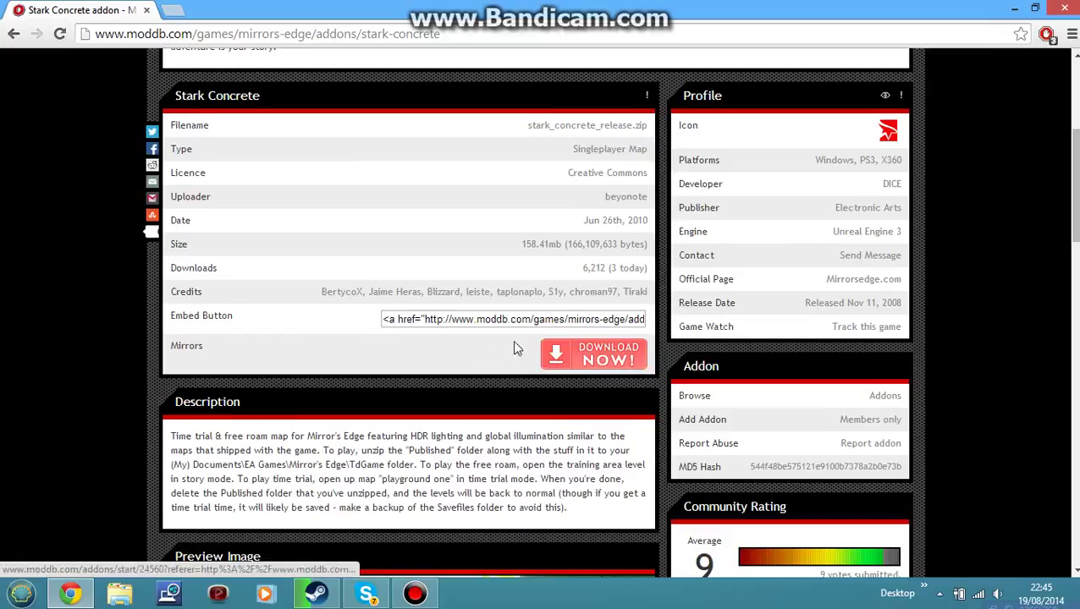
Step: Minimise the browser, then select and move the stark_concrete archive on the desktop
{"action": "left_click", "coordinate": [1013, 9]}
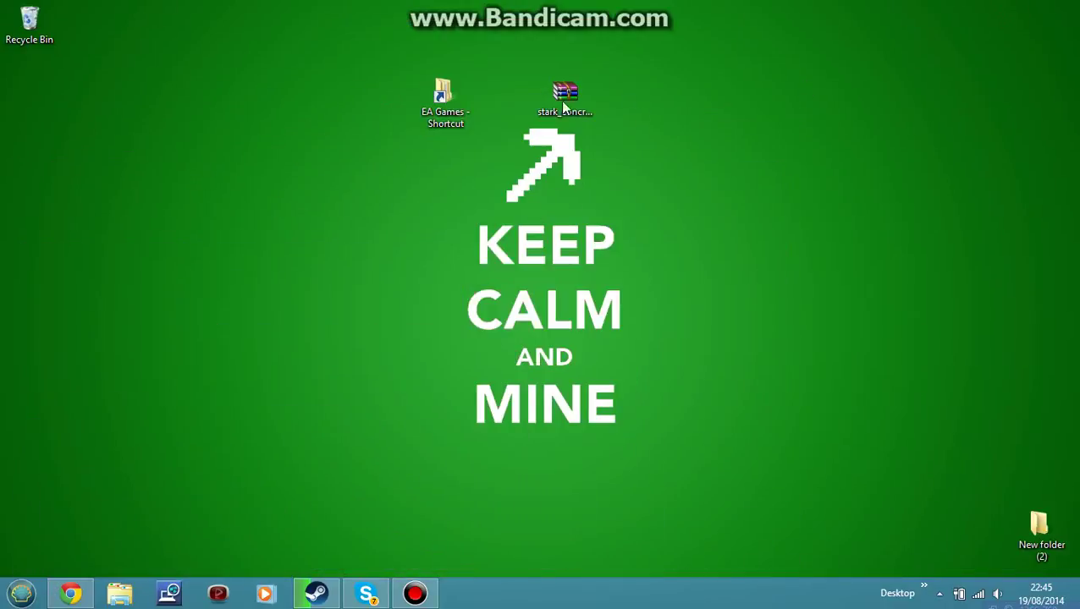
{"action": "left_click_drag", "start_coordinate": [569, 95], "coordinate": [580, 93]}
{"action": "left_click_drag", "start_coordinate": [640, 41], "coordinate": [535, 150]}
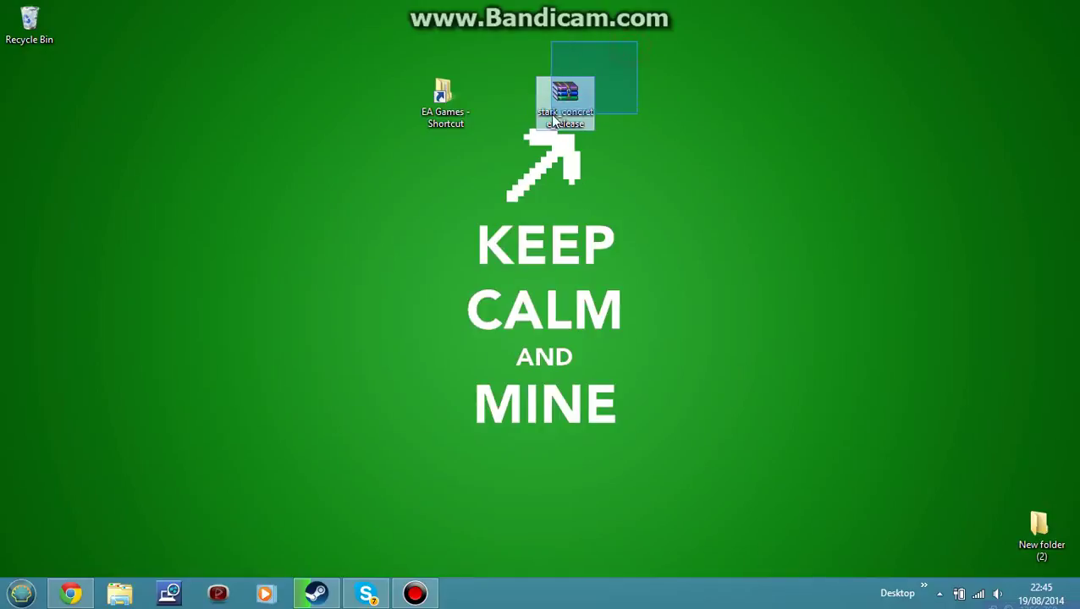
{"action": "mouse_move", "coordinate": [554, 110]}
{"action": "left_mouse_down"}
{"action": "mouse_move", "coordinate": [535, 132]}
{"action": "mouse_move", "coordinate": [671, 67]}
{"action": "mouse_move", "coordinate": [658, 97]}
{"action": "mouse_move", "coordinate": [683, 89]}
{"action": "mouse_move", "coordinate": [674, 80]}
{"action": "left_mouse_up"}
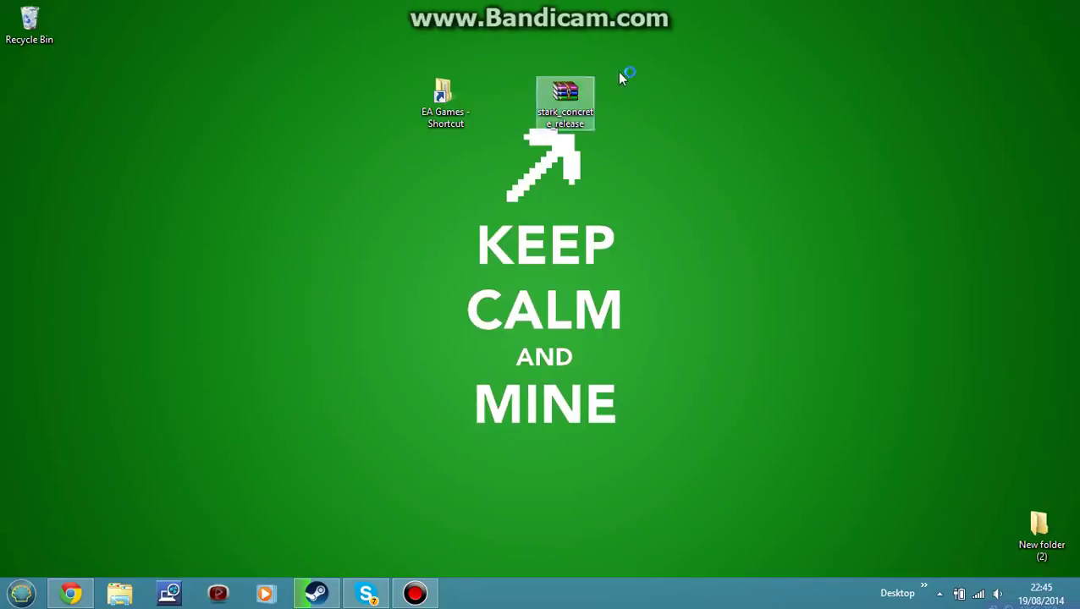
{"action": "left_click_drag", "start_coordinate": [567, 100], "coordinate": [489, 100]}
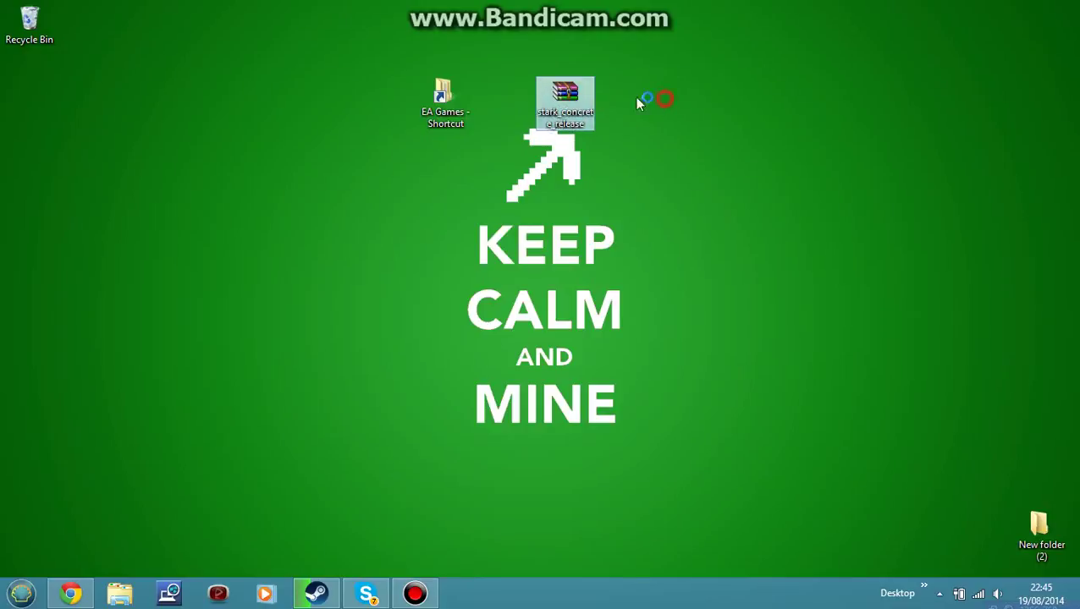
{"action": "left_click", "coordinate": [565, 97]}
Step: Open stark_concrete_release.zip in WinRAR and drag its Published folder onto the desktop
{"action": "double_click", "coordinate": [552, 114]}
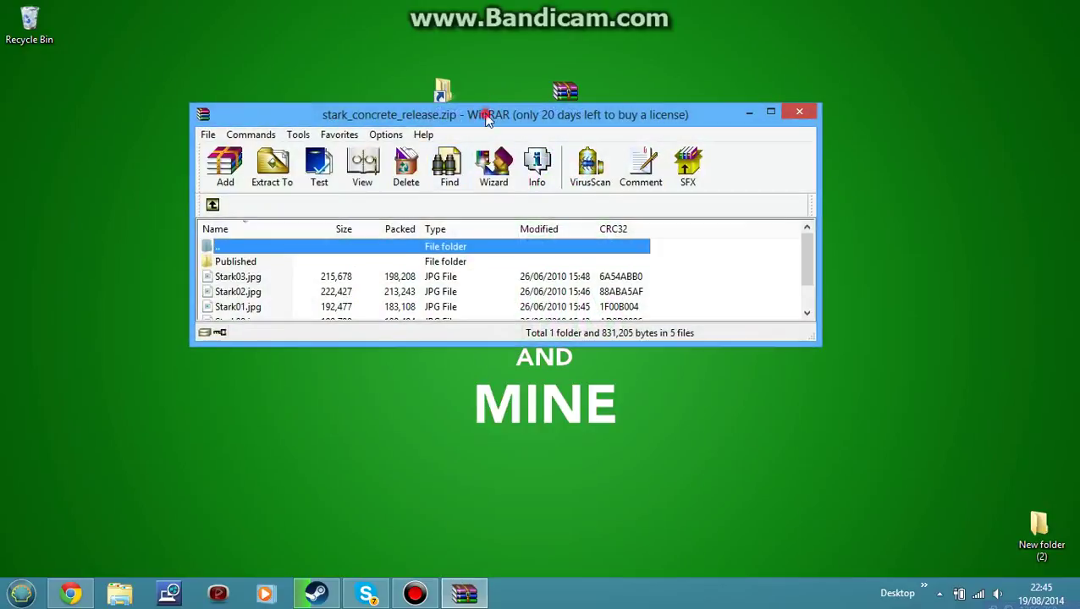
{"action": "left_click_drag", "start_coordinate": [487, 119], "coordinate": [552, 81]}
{"action": "left_click_drag", "start_coordinate": [613, 306], "coordinate": [613, 440]}
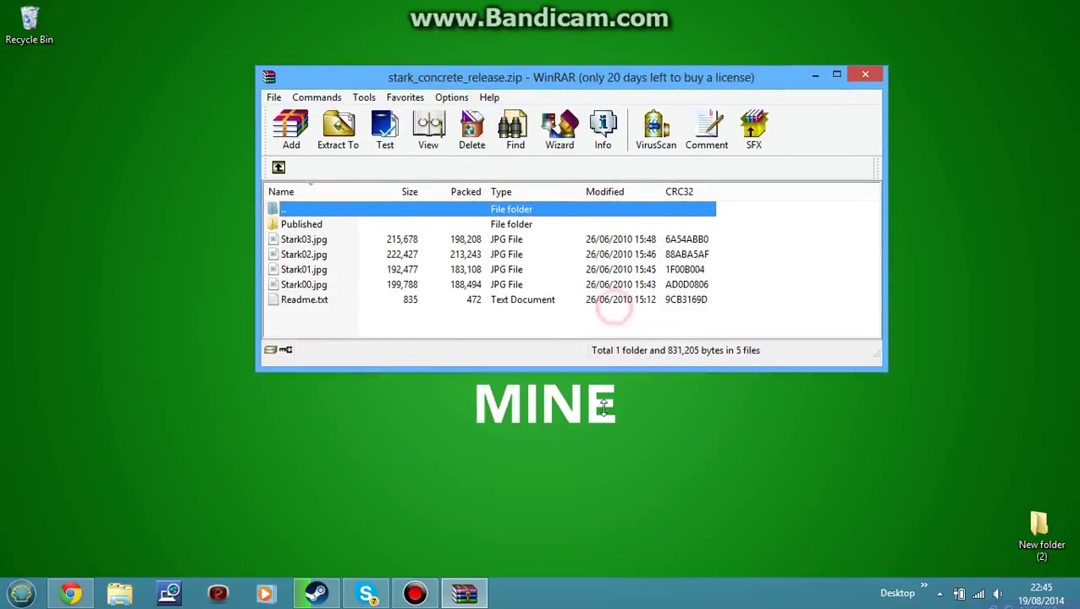
{"action": "mouse_move", "coordinate": [346, 325]}
{"action": "left_mouse_down"}
{"action": "mouse_move", "coordinate": [355, 215]}
{"action": "mouse_move", "coordinate": [338, 373]}
{"action": "mouse_move", "coordinate": [325, 246]}
{"action": "mouse_move", "coordinate": [319, 335]}
{"action": "left_mouse_up"}
{"action": "left_click", "coordinate": [306, 227]}
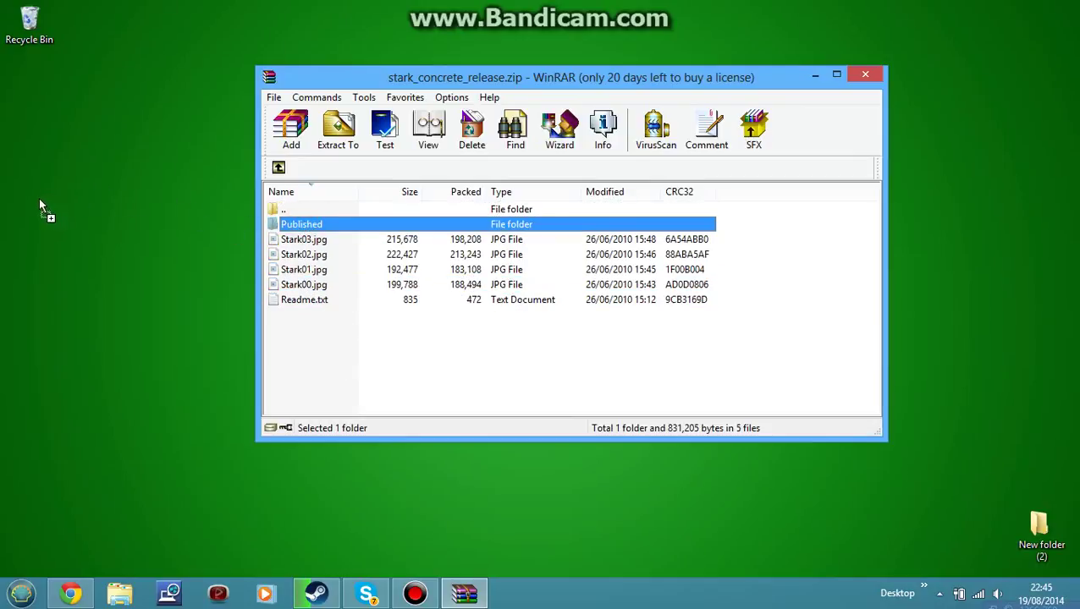
{"action": "left_click_drag", "start_coordinate": [39, 200], "coordinate": [70, 182]}
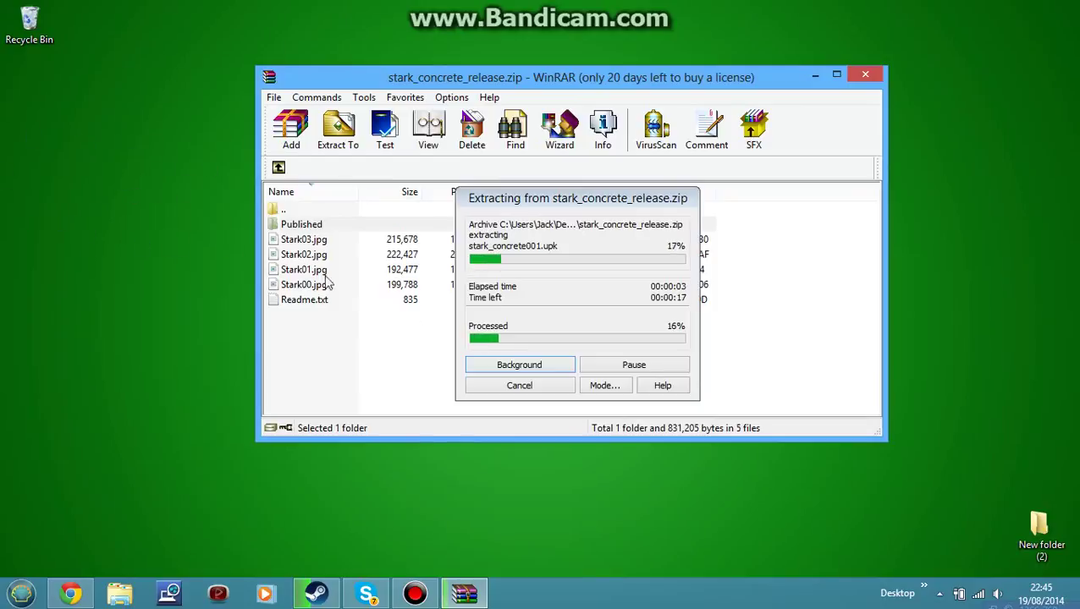
Step: Wait for the Published folder extraction to finish, then close the WinRAR archive window
{"action": "left_click", "coordinate": [417, 594]}
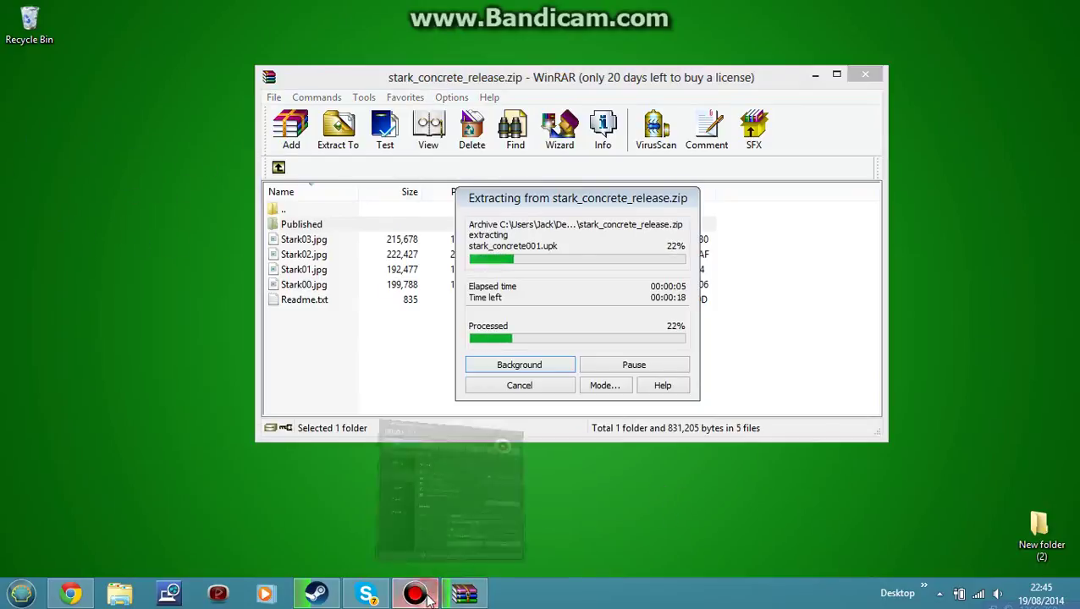
{"action": "left_click", "coordinate": [428, 597]}
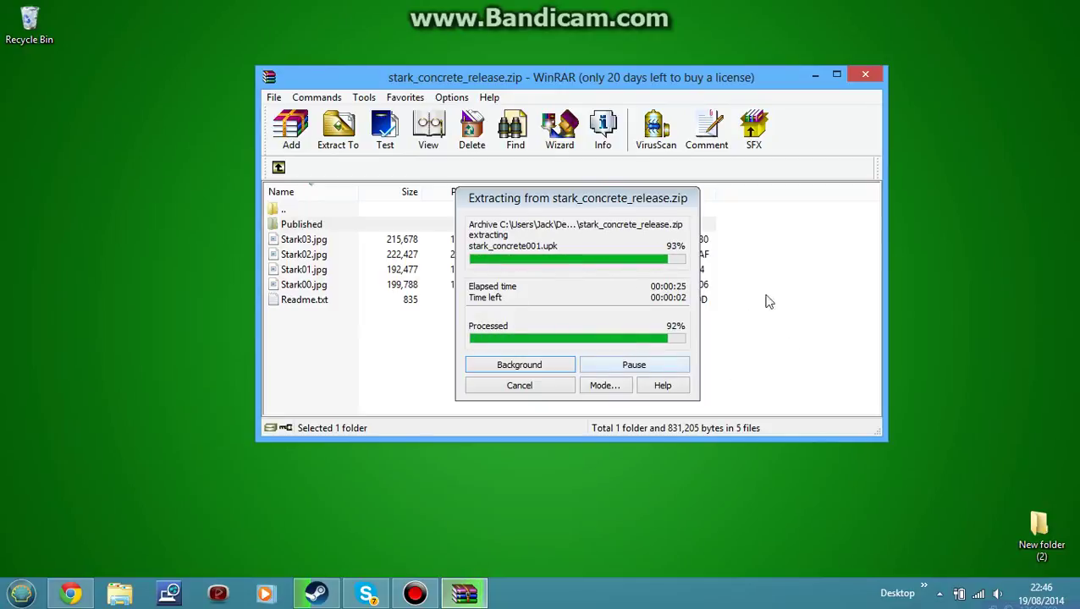
{"action": "left_click", "coordinate": [866, 76]}
{"action": "left_click_drag", "start_coordinate": [29, 172], "coordinate": [128, 198]}
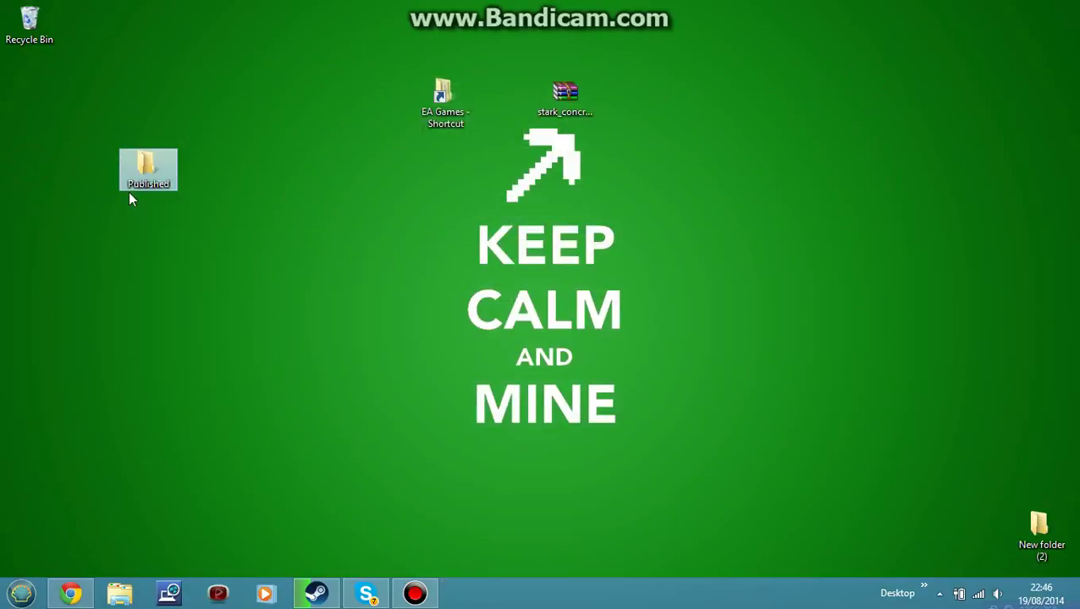
{"action": "double_click", "coordinate": [131, 173]}
{"action": "double_click", "coordinate": [494, 170]}
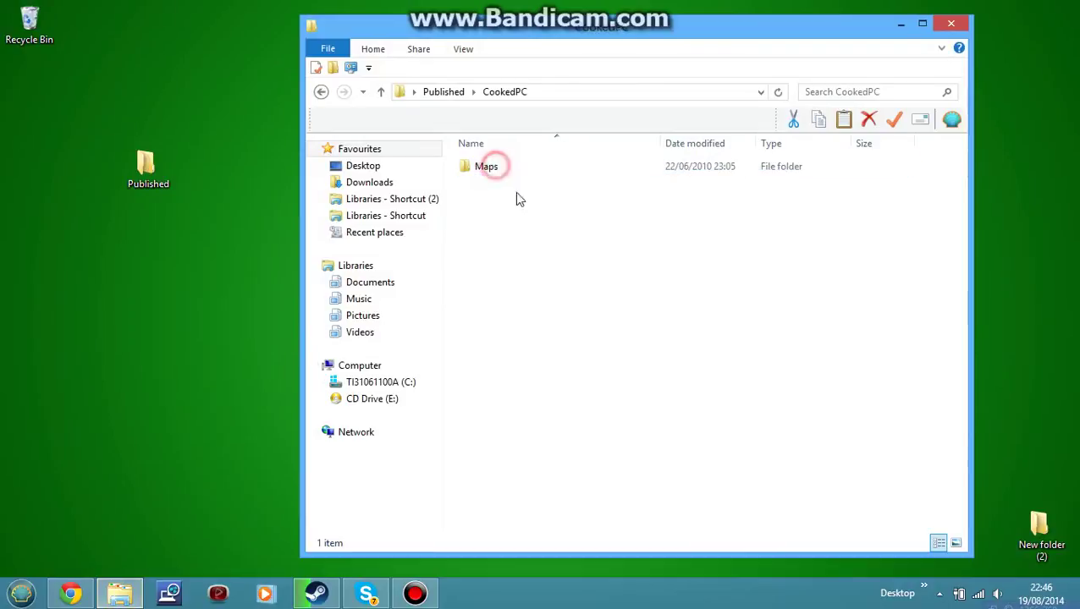
{"action": "double_click", "coordinate": [484, 167]}
{"action": "double_click", "coordinate": [506, 165]}
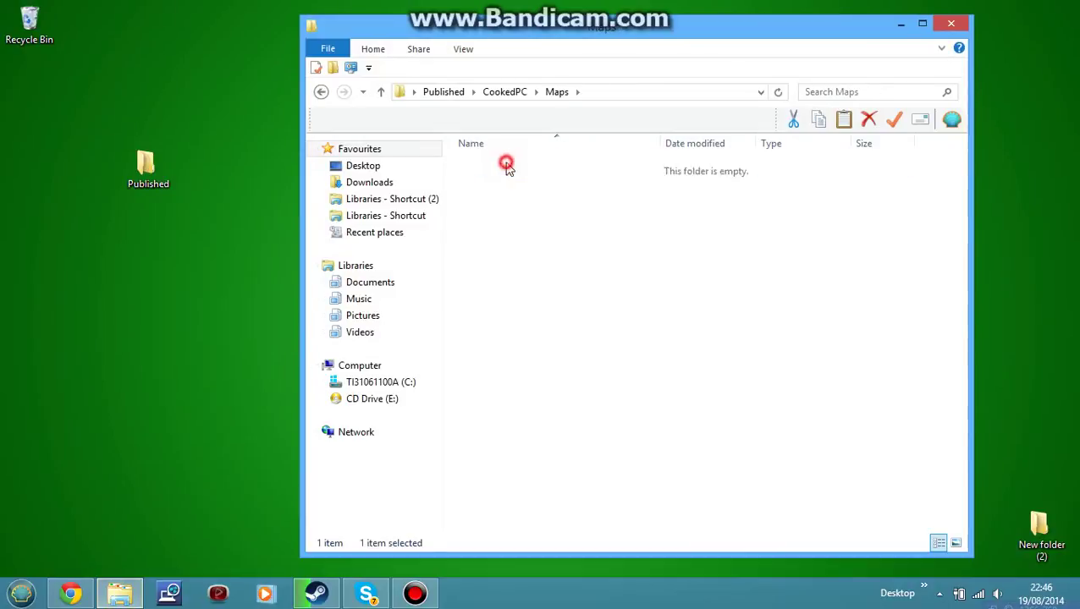
{"action": "left_click_drag", "start_coordinate": [521, 254], "coordinate": [560, 251]}
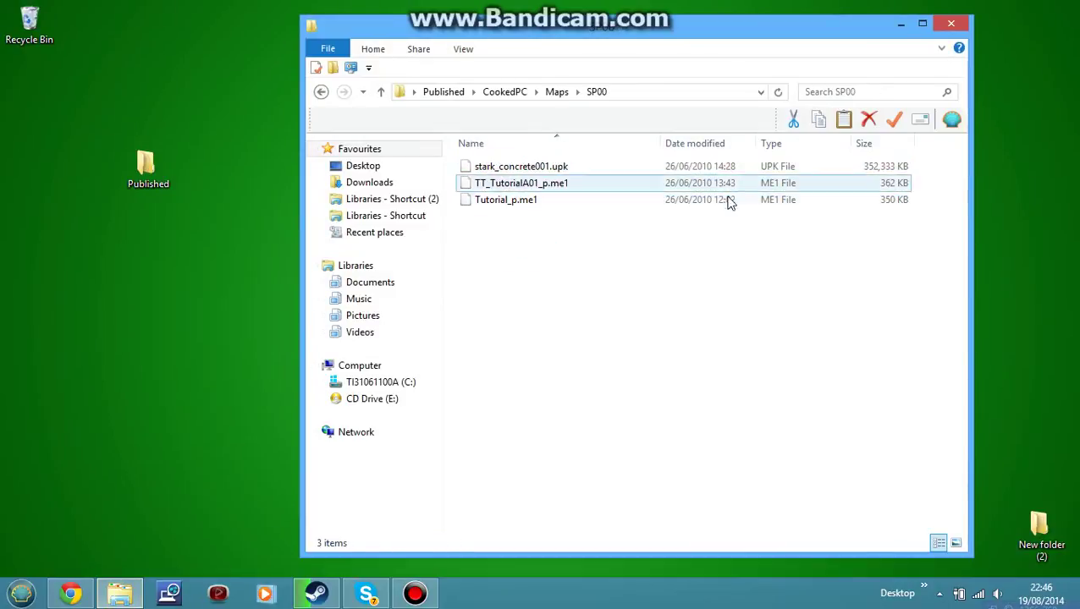
{"action": "left_click", "coordinate": [948, 25]}
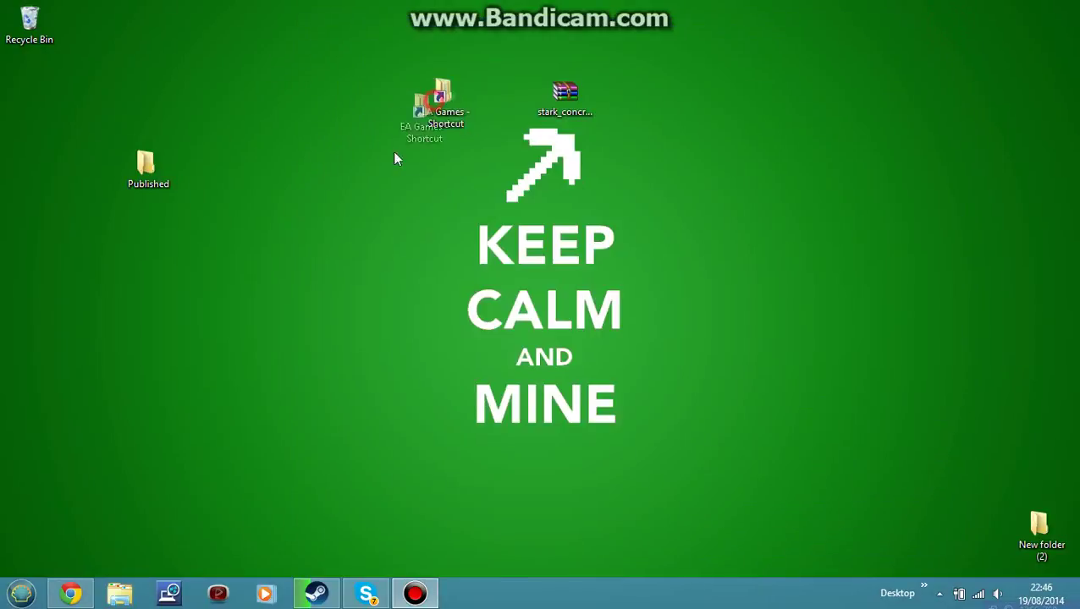
{"action": "left_click_drag", "start_coordinate": [393, 154], "coordinate": [375, 154]}
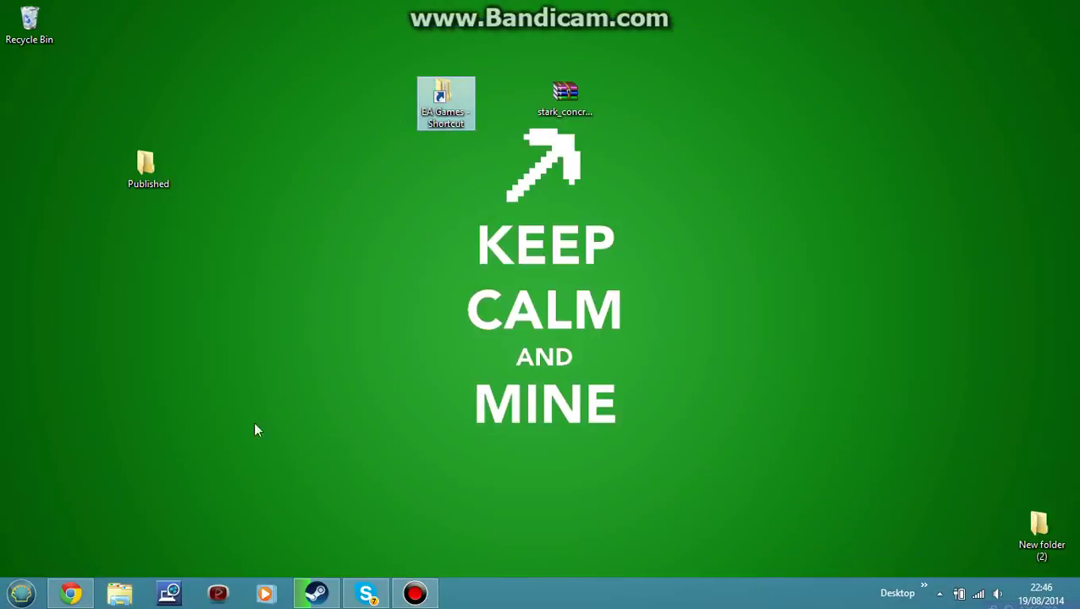
{"action": "left_click", "coordinate": [367, 452]}
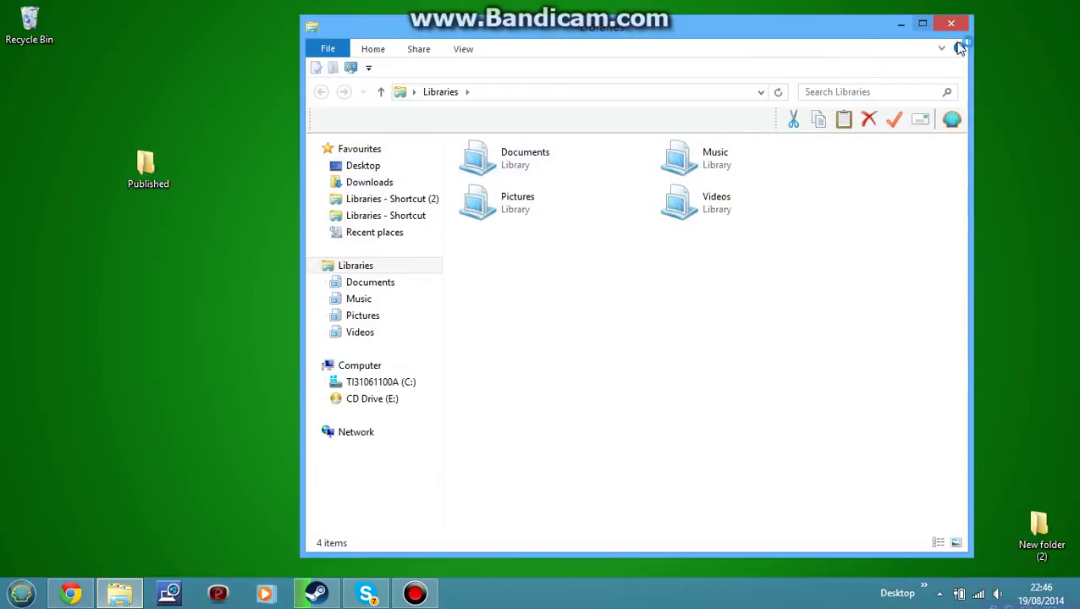
{"action": "double_click", "coordinate": [545, 153]}
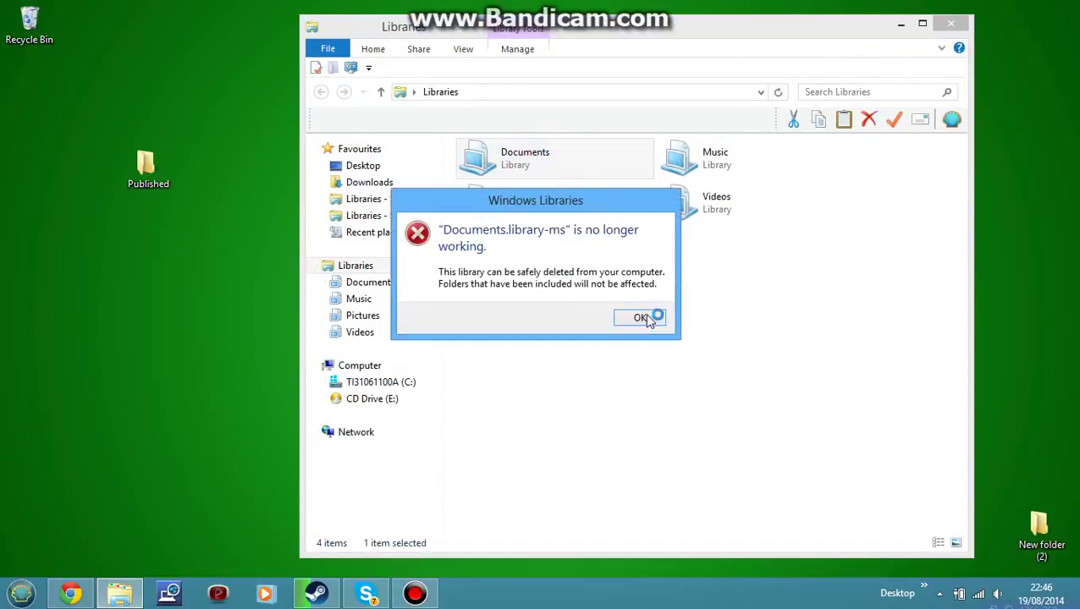
{"action": "left_click", "coordinate": [643, 318]}
{"action": "left_click", "coordinate": [639, 320]}
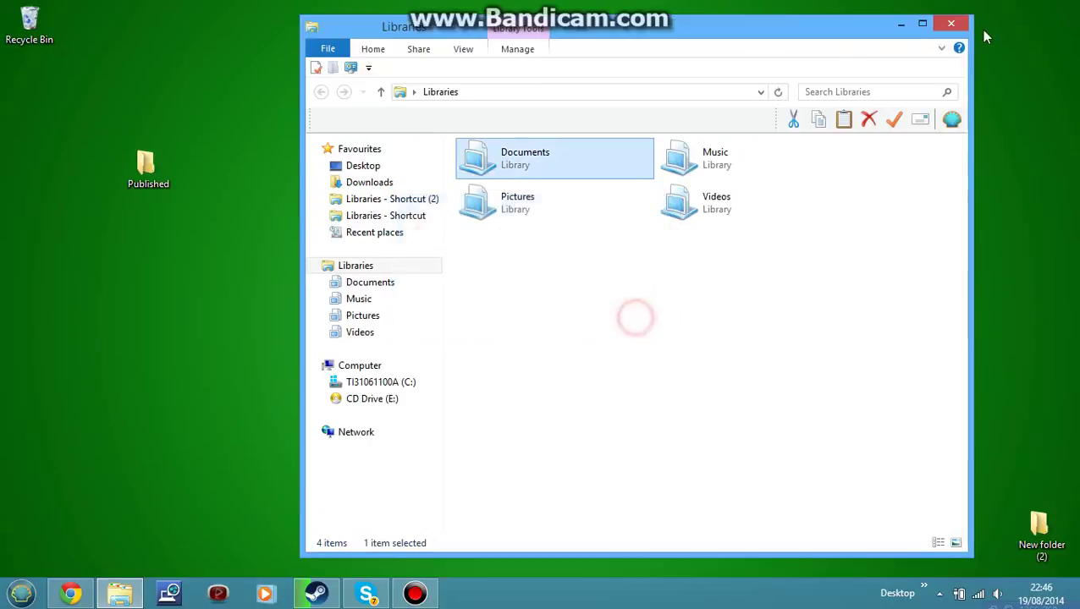
{"action": "left_click", "coordinate": [947, 23]}
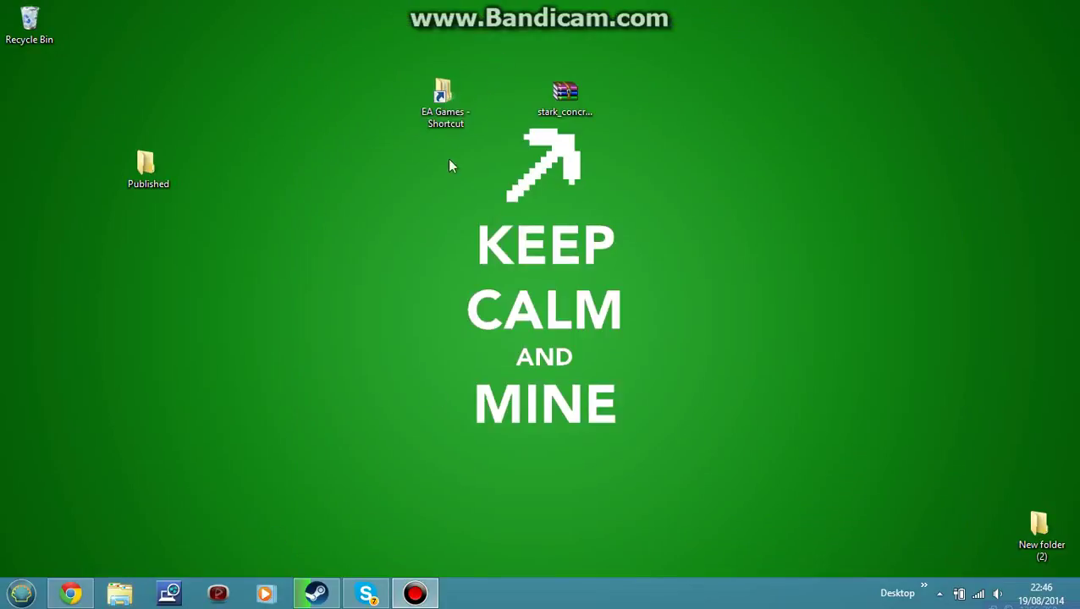
Step: Browse from the EA Games shortcut into Mirror's Edge\TdGame and move the desktop Published folder aside
{"action": "double_click", "coordinate": [456, 122]}
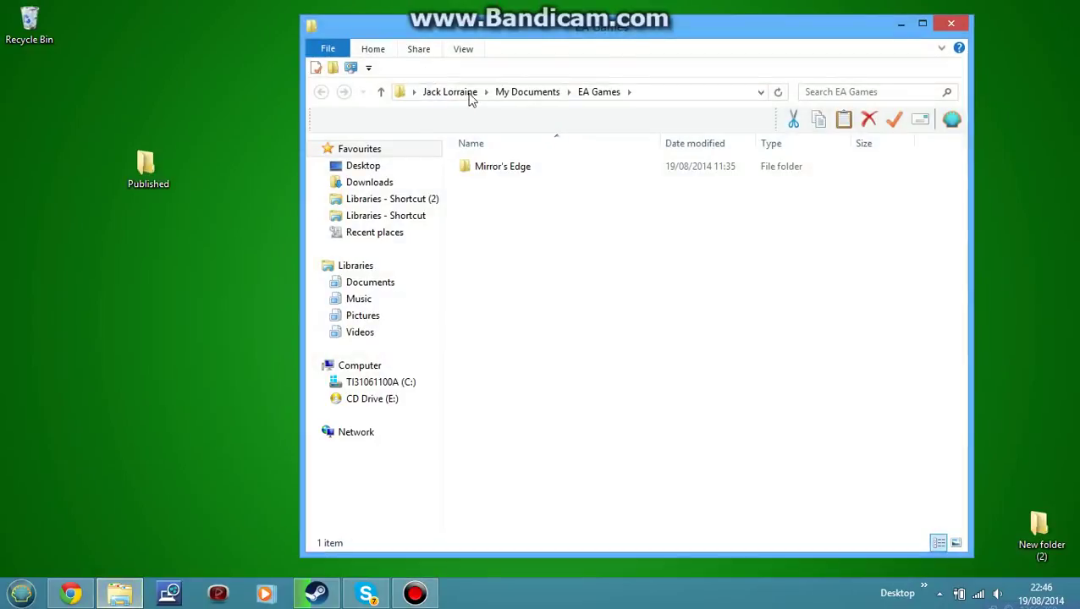
{"action": "double_click", "coordinate": [512, 168]}
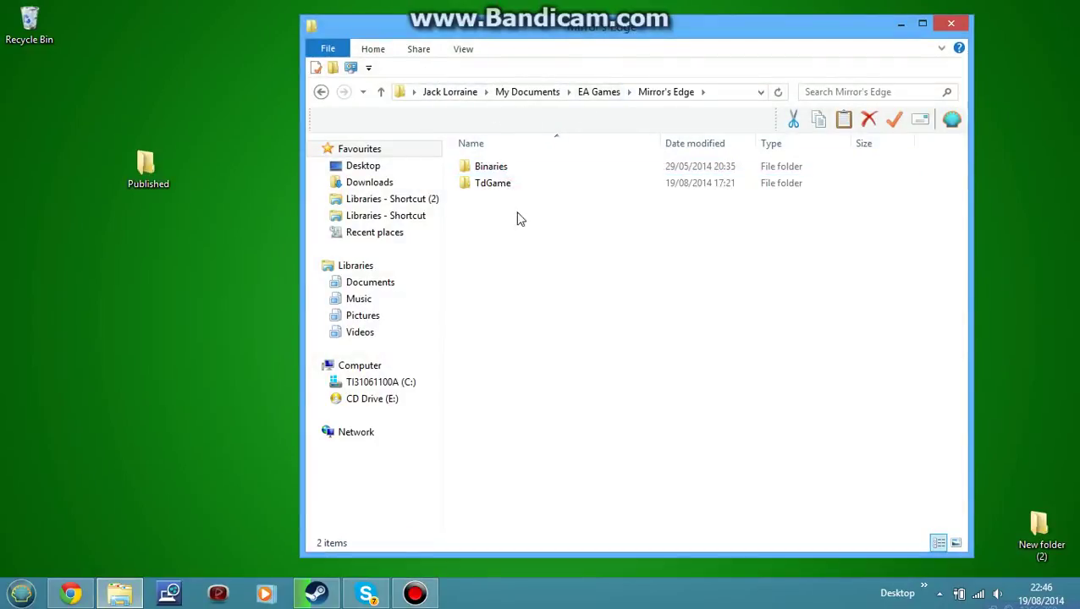
{"action": "double_click", "coordinate": [508, 185]}
{"action": "left_click_drag", "start_coordinate": [509, 183], "coordinate": [249, 51]}
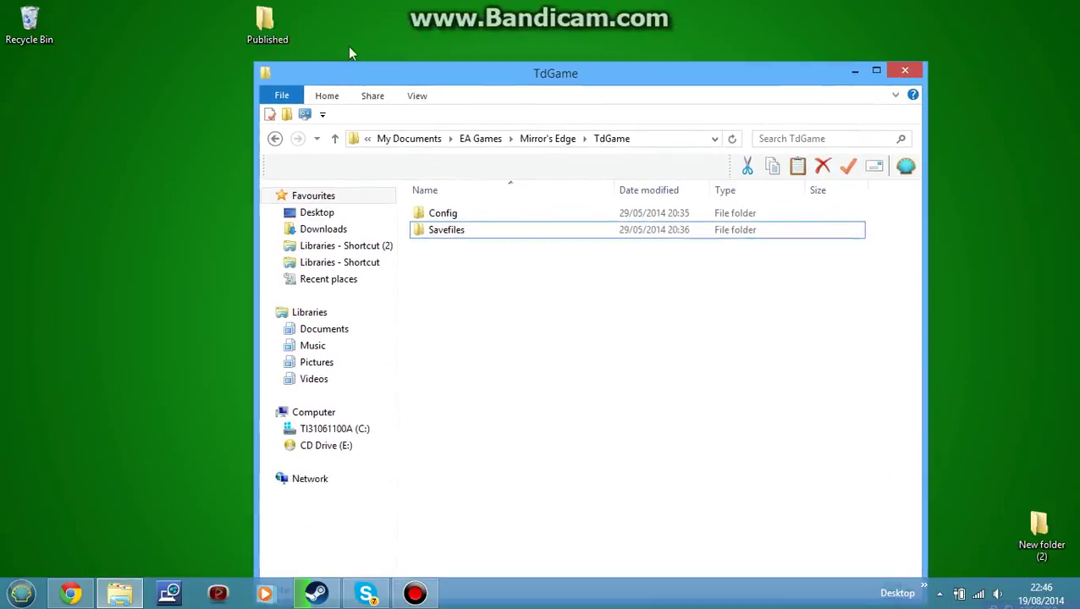
{"action": "double_click", "coordinate": [207, 26]}
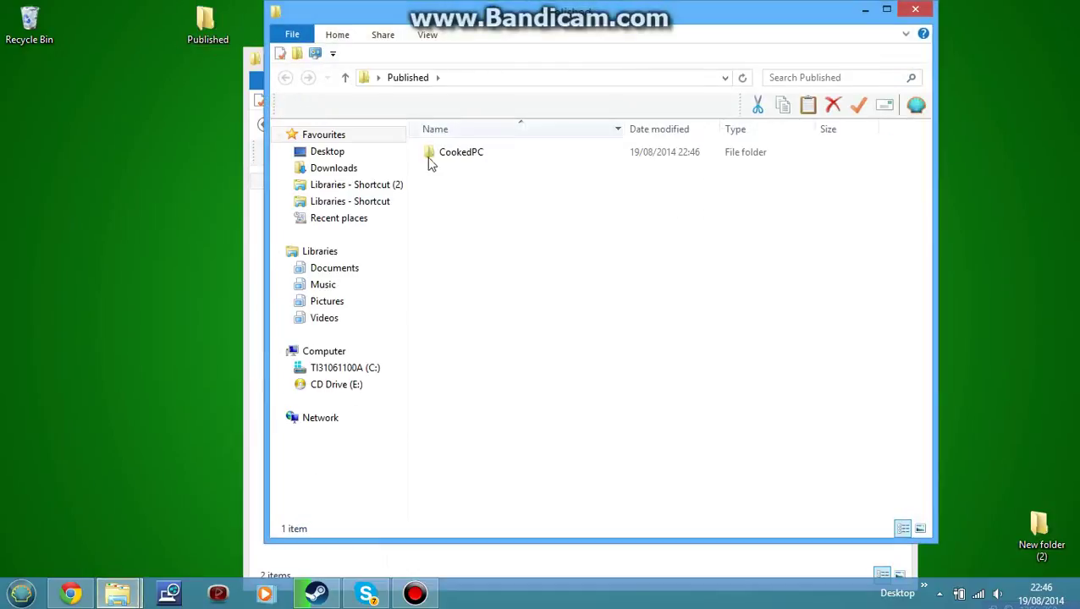
{"action": "left_click", "coordinate": [434, 160]}
{"action": "double_click", "coordinate": [434, 161]}
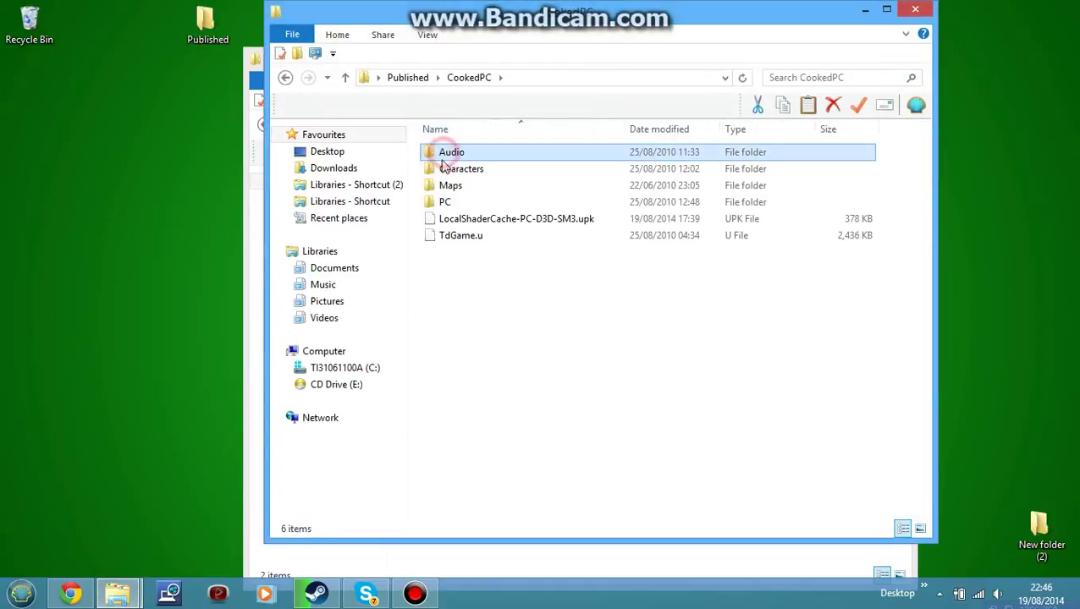
{"action": "left_click", "coordinate": [915, 10]}
{"action": "left_click_drag", "start_coordinate": [208, 21], "coordinate": [151, 95]}
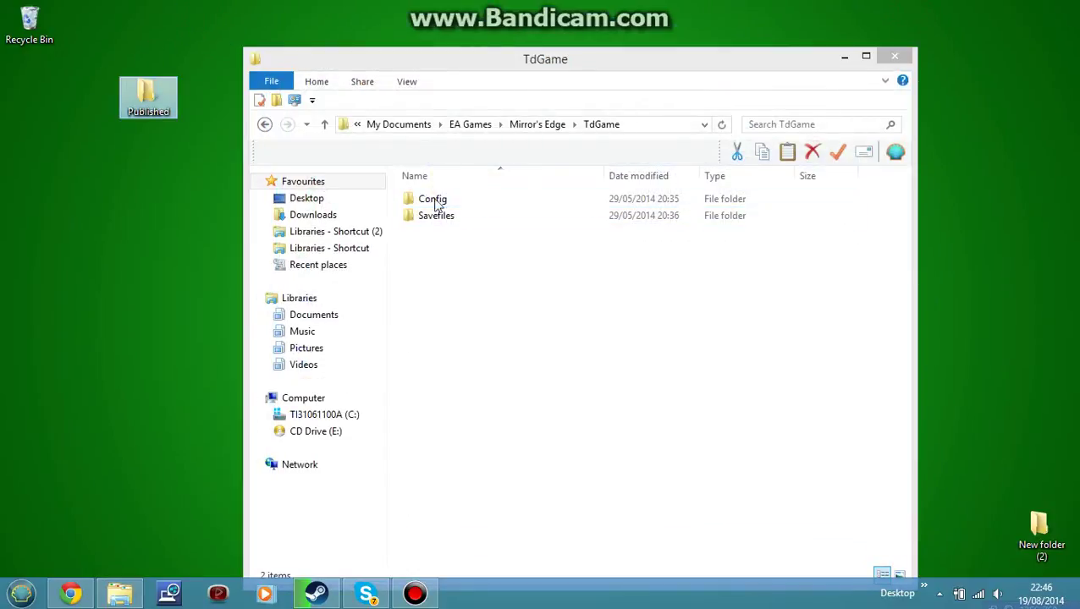
{"action": "left_click_drag", "start_coordinate": [523, 57], "coordinate": [535, 11]}
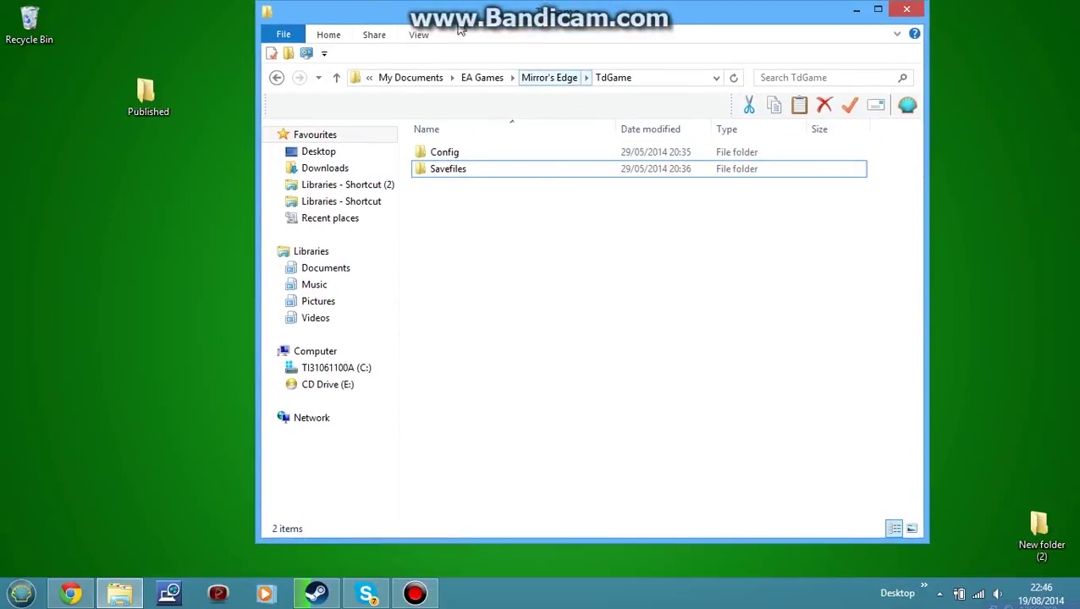
{"action": "left_click", "coordinate": [277, 78]}
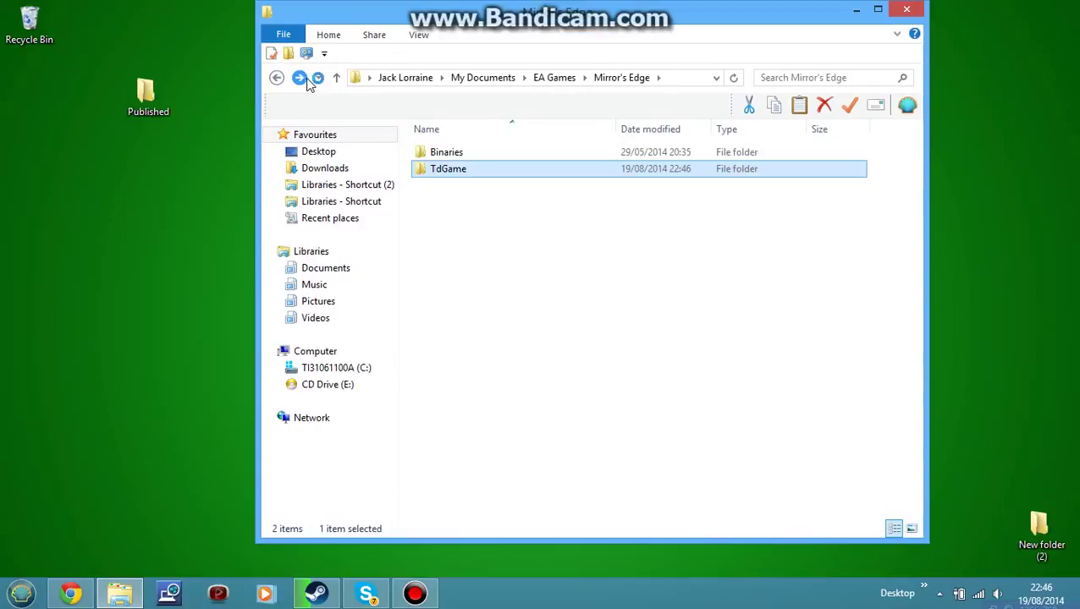
{"action": "left_click", "coordinate": [300, 78]}
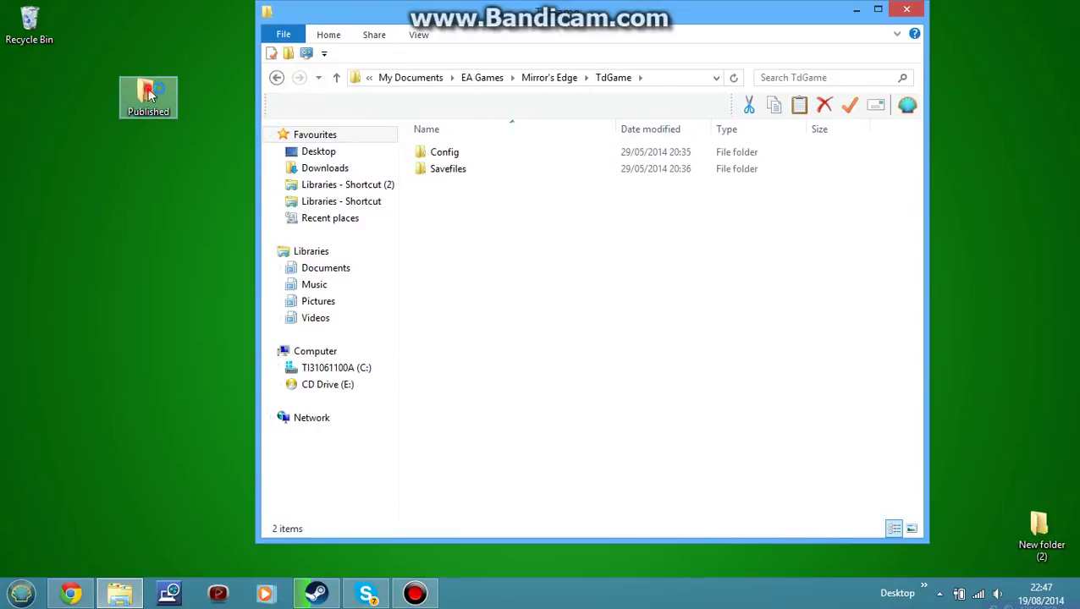
Step: Move the desktop Published folder into TdGame beside Config and Savefiles, then close Explorer
{"action": "mouse_move", "coordinate": [148, 95]}
{"action": "left_mouse_down"}
{"action": "mouse_move", "coordinate": [524, 262]}
{"action": "mouse_move", "coordinate": [510, 243]}
{"action": "left_mouse_up"}
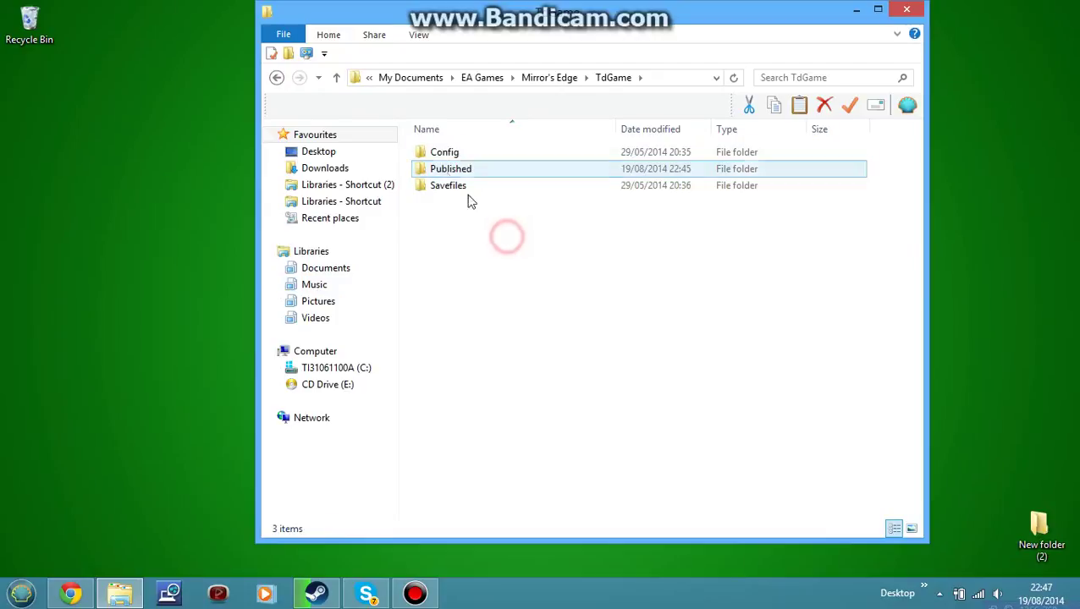
{"action": "mouse_move", "coordinate": [501, 173]}
{"action": "left_mouse_down"}
{"action": "mouse_move", "coordinate": [522, 210]}
{"action": "mouse_move", "coordinate": [465, 152]}
{"action": "left_mouse_up"}
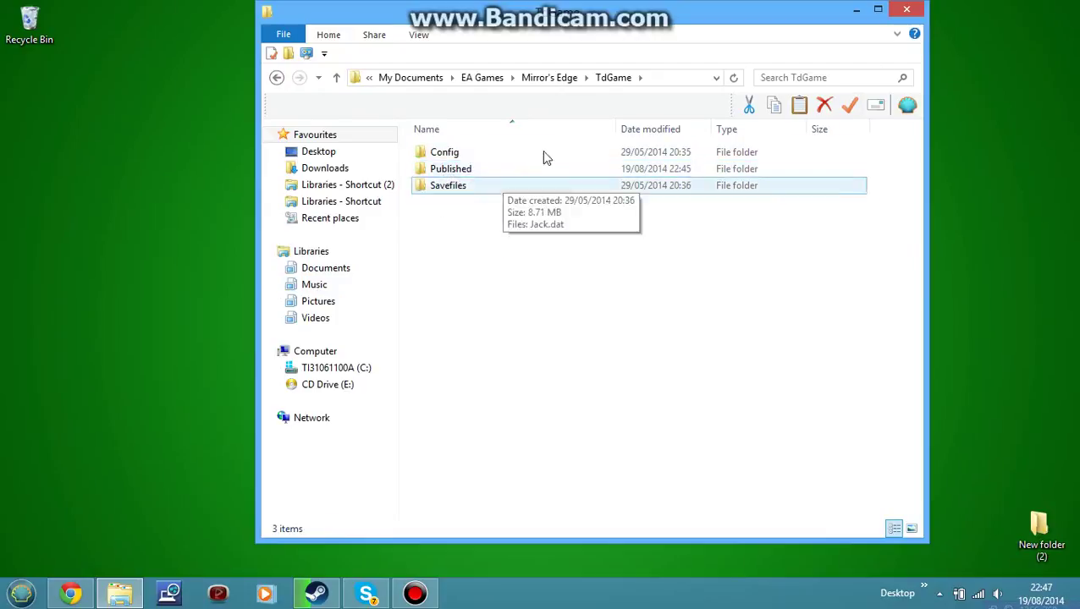
{"action": "left_click", "coordinate": [905, 12]}
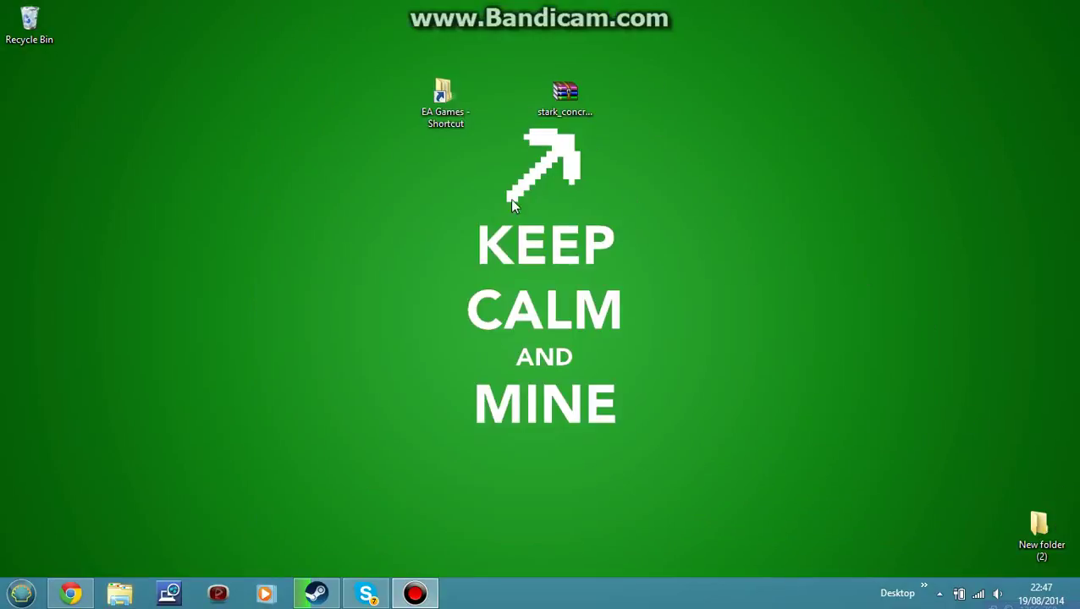
Step: Find Mirror's Edge in the Steam library, then minimise Steam
{"action": "left_click", "coordinate": [315, 594]}
{"action": "mouse_move", "coordinate": [175, 38]}
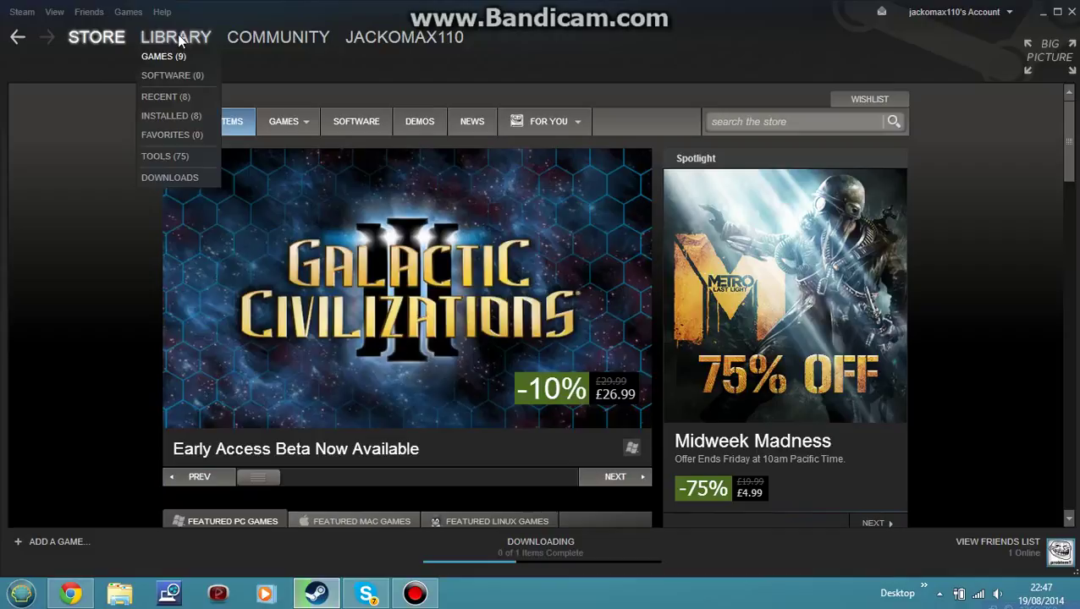
{"action": "left_click", "coordinate": [165, 56]}
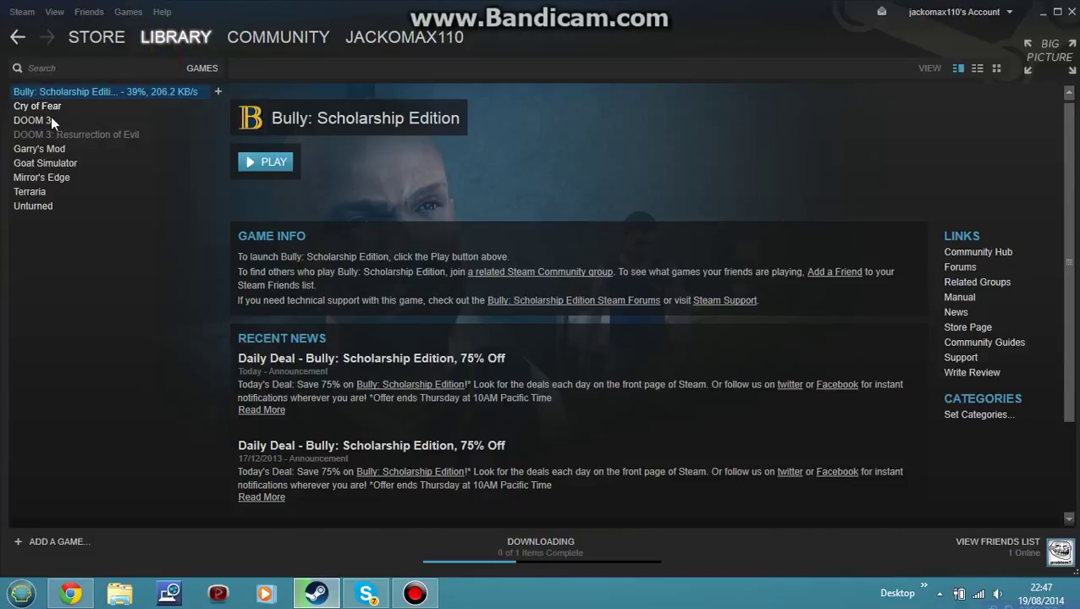
{"action": "left_click", "coordinate": [39, 178]}
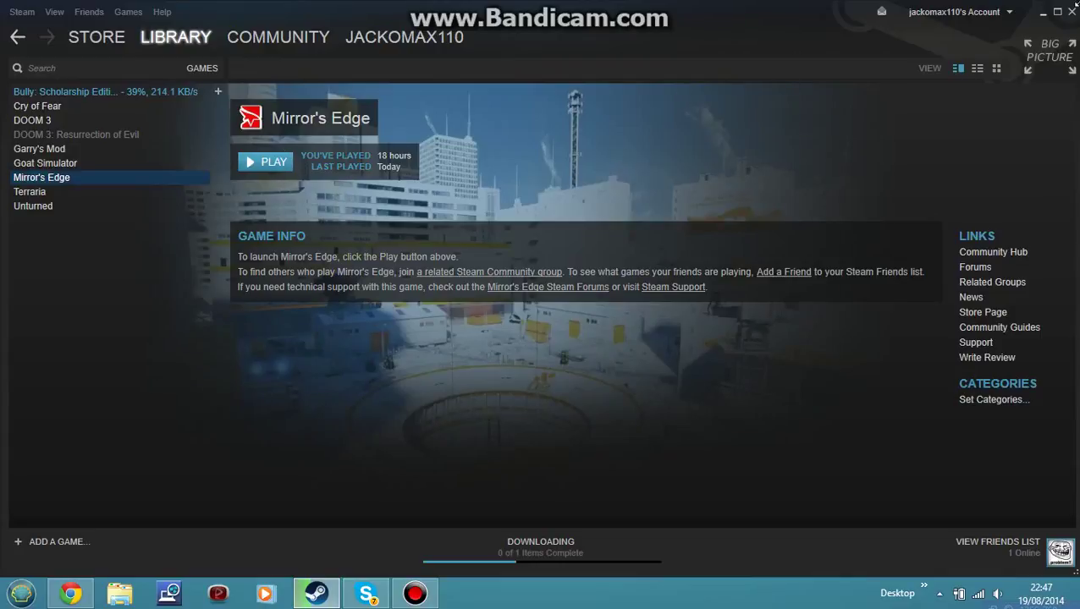
{"action": "left_click", "coordinate": [1043, 12]}
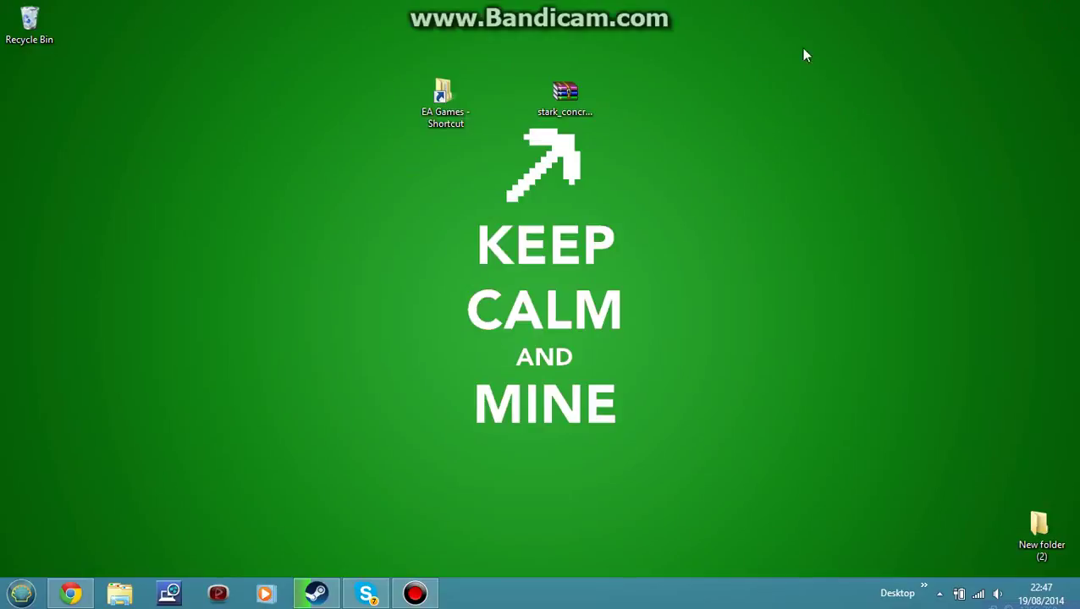
{"action": "double_click", "coordinate": [564, 95]}
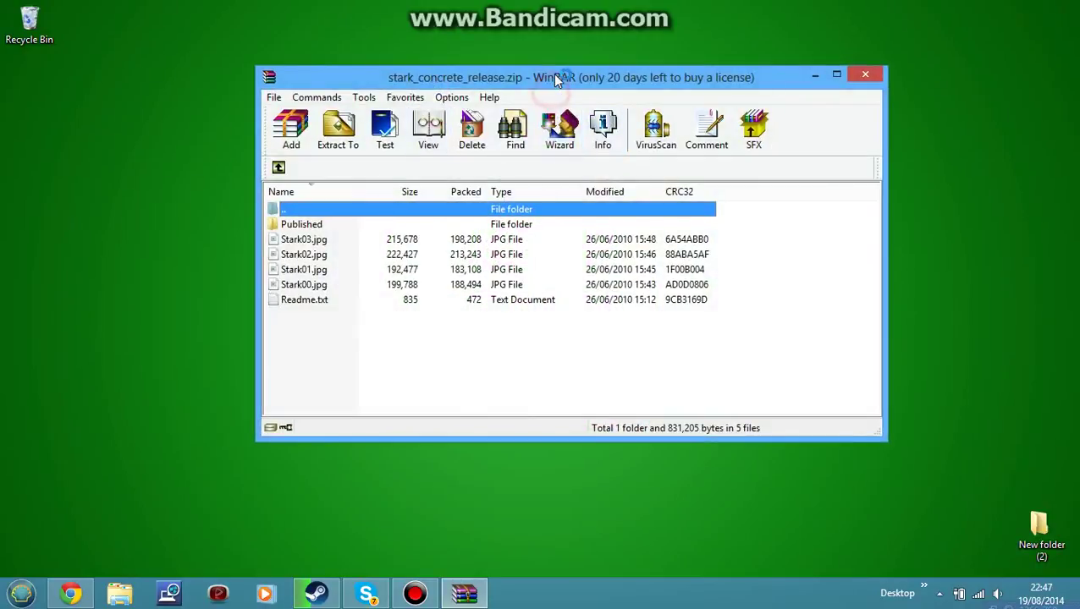
{"action": "left_click_drag", "start_coordinate": [555, 73], "coordinate": [556, 49]}
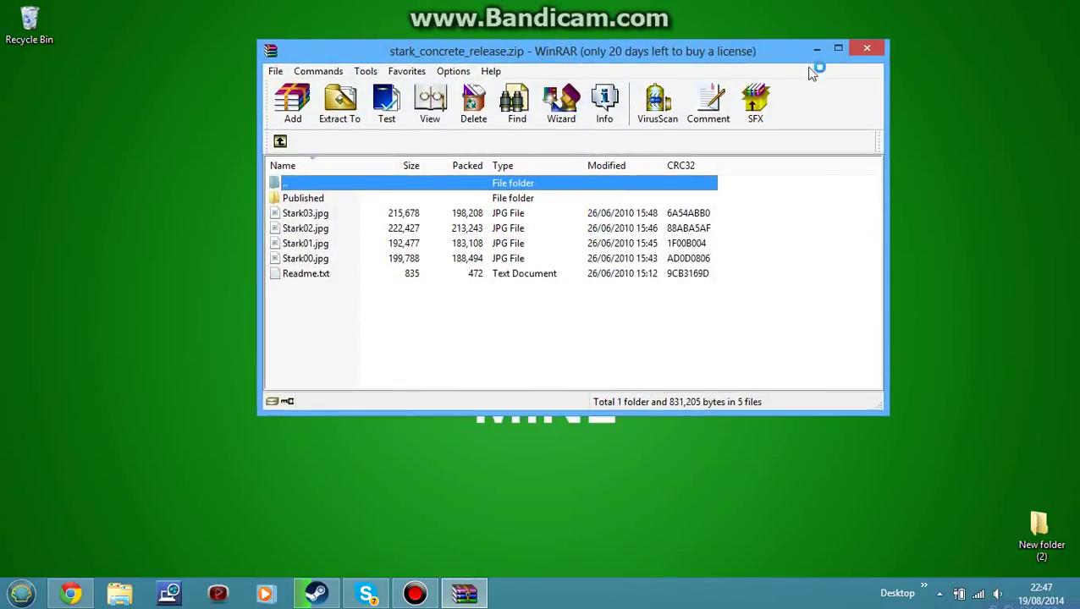
{"action": "left_click", "coordinate": [838, 49]}
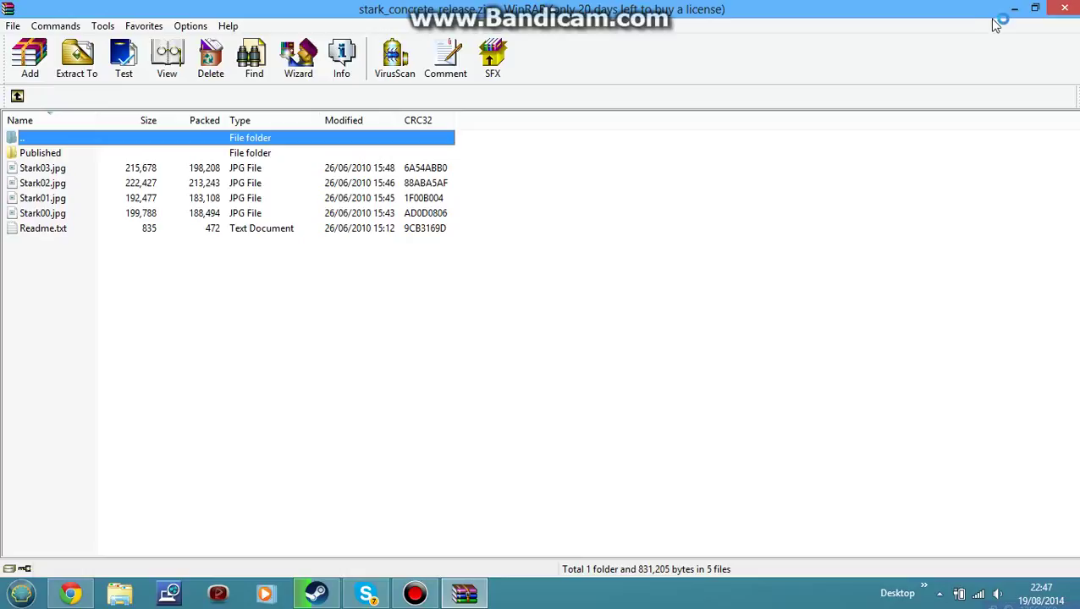
{"action": "left_click", "coordinate": [1064, 8]}
{"action": "mouse_move", "coordinate": [717, 50]}
{"action": "left_mouse_down"}
{"action": "mouse_move", "coordinate": [524, 40]}
{"action": "mouse_move", "coordinate": [650, 77]}
{"action": "left_mouse_up"}
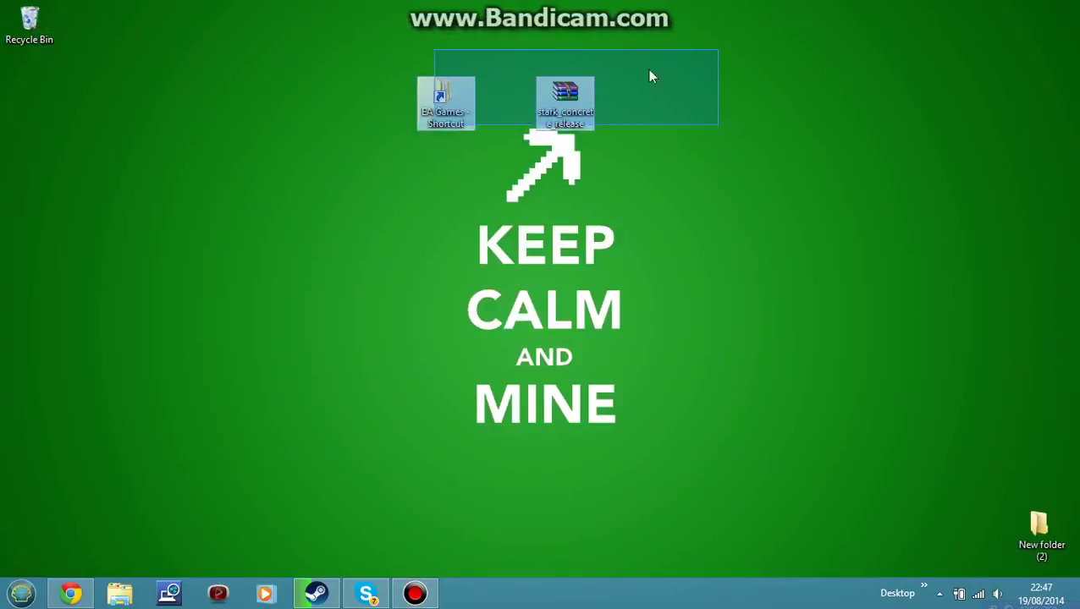
{"action": "left_click", "coordinate": [442, 97]}
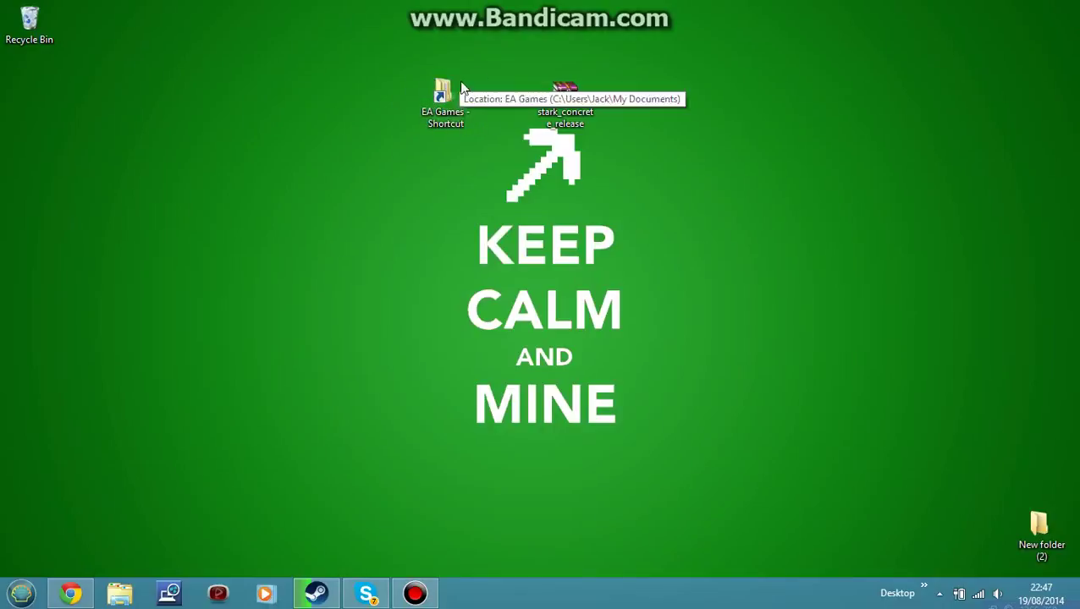
{"action": "left_click", "coordinate": [499, 73]}
{"action": "left_click_drag", "start_coordinate": [495, 53], "coordinate": [441, 86]}
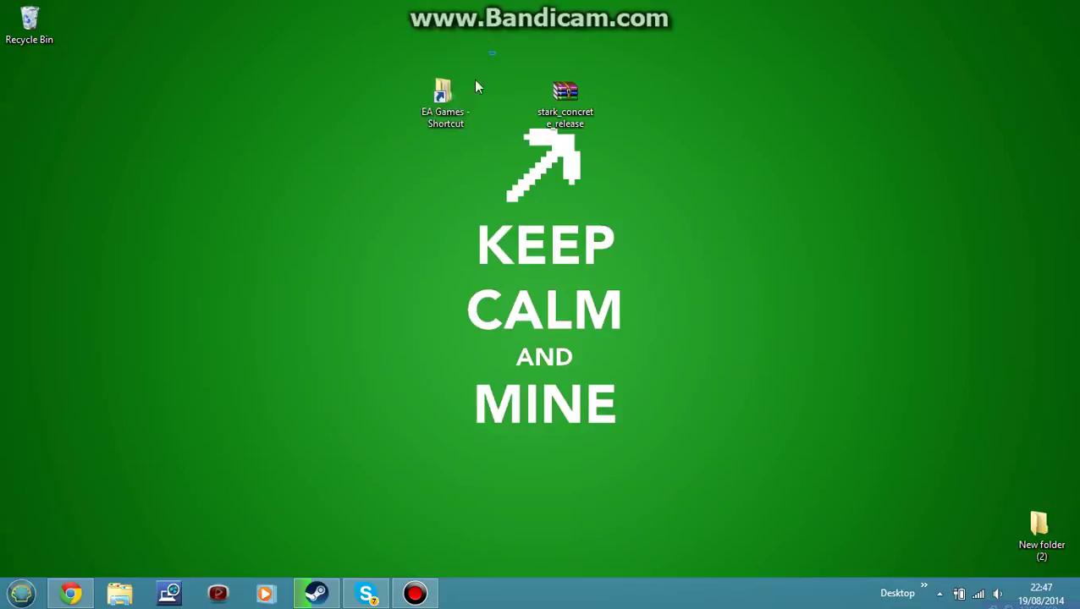
{"action": "mouse_move", "coordinate": [494, 53]}
{"action": "left_mouse_down"}
{"action": "mouse_move", "coordinate": [491, 78]}
{"action": "mouse_move", "coordinate": [436, 98]}
{"action": "left_mouse_up"}
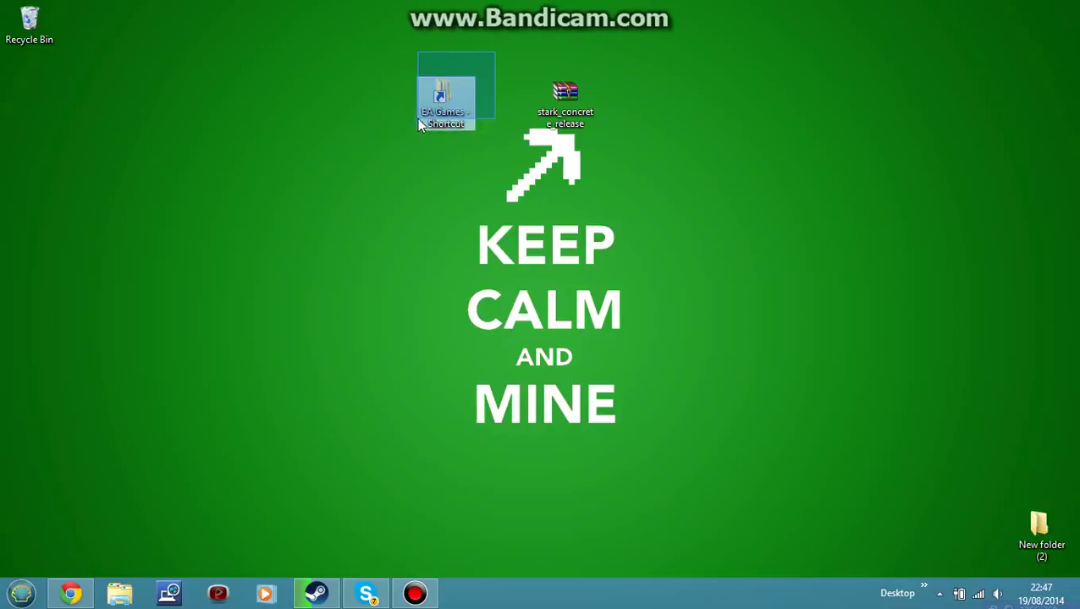
{"action": "mouse_move", "coordinate": [508, 72]}
{"action": "left_mouse_down"}
{"action": "mouse_move", "coordinate": [471, 81]}
{"action": "mouse_move", "coordinate": [423, 128]}
{"action": "mouse_move", "coordinate": [457, 144]}
{"action": "left_mouse_up"}
{"action": "mouse_move", "coordinate": [463, 60]}
{"action": "left_mouse_down"}
{"action": "mouse_move", "coordinate": [434, 181]}
{"action": "mouse_move", "coordinate": [474, 41]}
{"action": "mouse_move", "coordinate": [446, 231]}
{"action": "mouse_move", "coordinate": [490, 75]}
{"action": "left_mouse_up"}
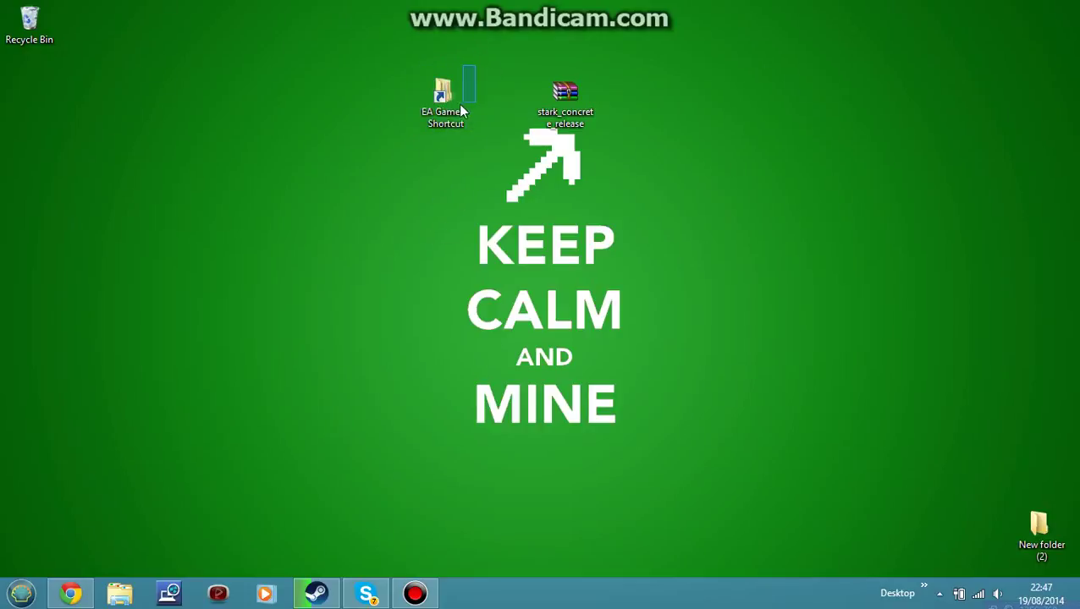
{"action": "left_click_drag", "start_coordinate": [427, 135], "coordinate": [414, 132]}
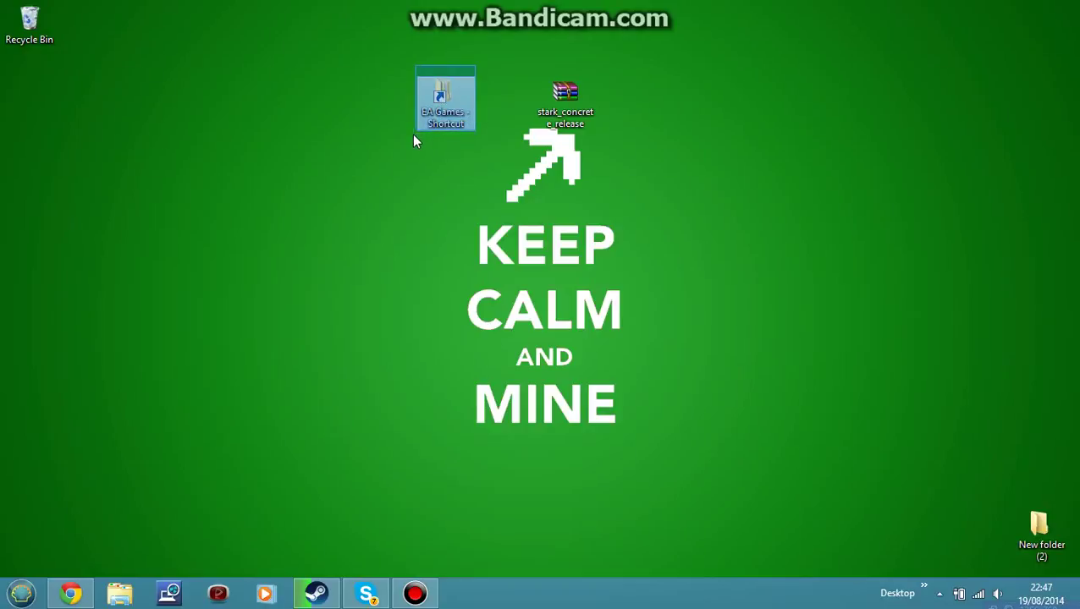
{"action": "double_click", "coordinate": [448, 97]}
{"action": "left_click_drag", "start_coordinate": [449, 98], "coordinate": [416, 131]}
{"action": "mouse_move", "coordinate": [415, 131]}
{"action": "left_mouse_down"}
{"action": "mouse_move", "coordinate": [453, 64]}
{"action": "mouse_move", "coordinate": [416, 136]}
{"action": "left_mouse_up"}
{"action": "mouse_move", "coordinate": [417, 137]}
{"action": "left_mouse_down"}
{"action": "mouse_move", "coordinate": [477, 62]}
{"action": "mouse_move", "coordinate": [454, 99]}
{"action": "mouse_move", "coordinate": [444, 154]}
{"action": "mouse_move", "coordinate": [395, 165]}
{"action": "mouse_move", "coordinate": [491, 131]}
{"action": "mouse_move", "coordinate": [468, 168]}
{"action": "mouse_move", "coordinate": [361, 166]}
{"action": "mouse_move", "coordinate": [383, 164]}
{"action": "mouse_move", "coordinate": [493, 78]}
{"action": "mouse_move", "coordinate": [410, 165]}
{"action": "mouse_move", "coordinate": [483, 60]}
{"action": "mouse_move", "coordinate": [494, 72]}
{"action": "mouse_move", "coordinate": [484, 68]}
{"action": "mouse_move", "coordinate": [447, 131]}
{"action": "mouse_move", "coordinate": [455, 93]}
{"action": "mouse_move", "coordinate": [500, 63]}
{"action": "mouse_move", "coordinate": [406, 160]}
{"action": "mouse_move", "coordinate": [514, 53]}
{"action": "mouse_move", "coordinate": [532, 66]}
{"action": "mouse_move", "coordinate": [479, 155]}
{"action": "mouse_move", "coordinate": [537, 69]}
{"action": "left_mouse_up"}
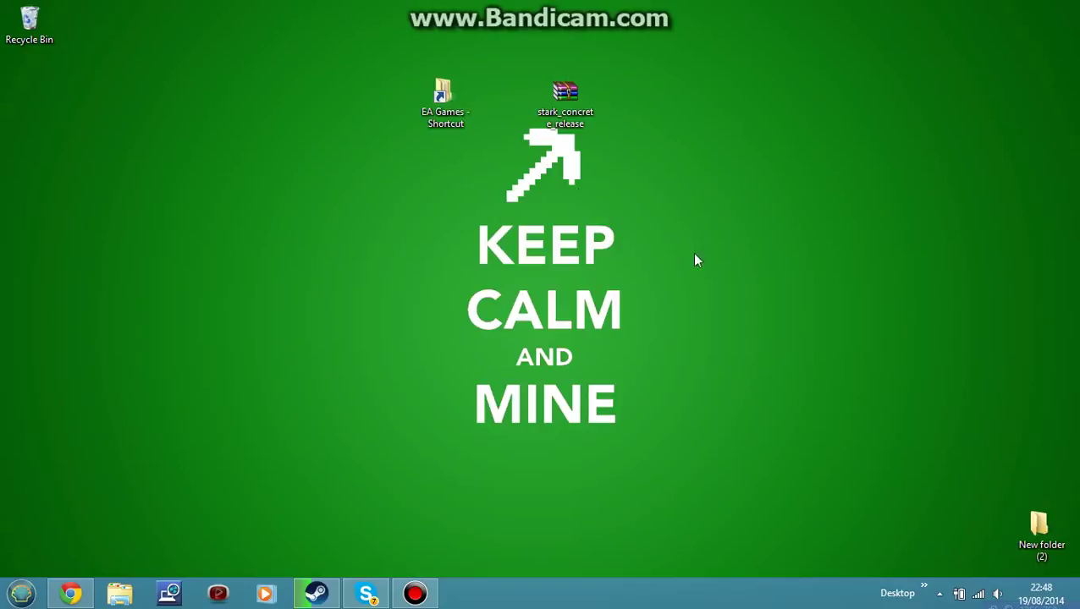
{"action": "left_click", "coordinate": [415, 593]}
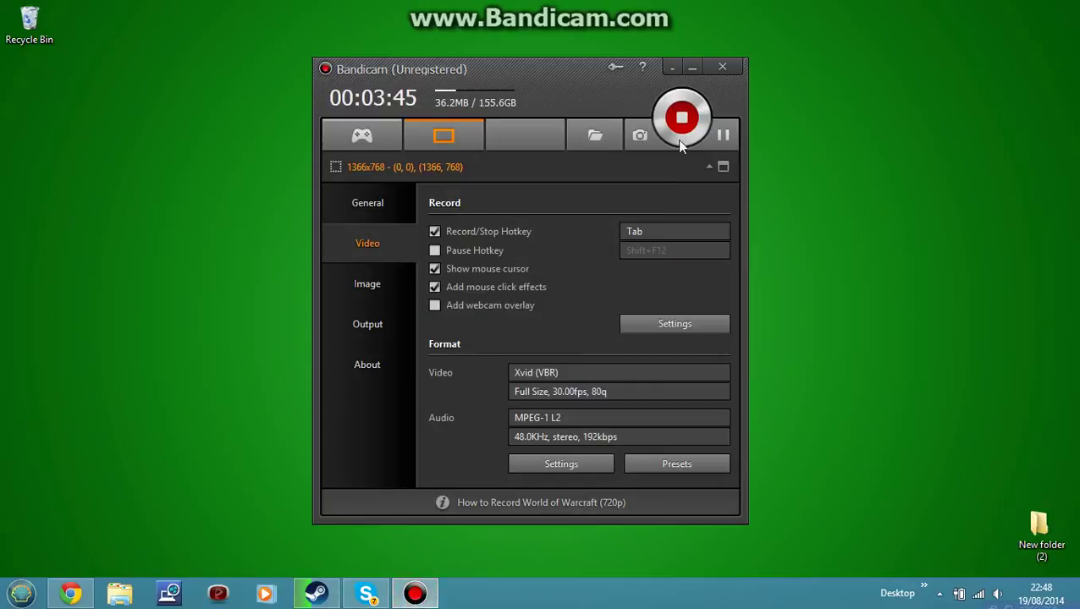